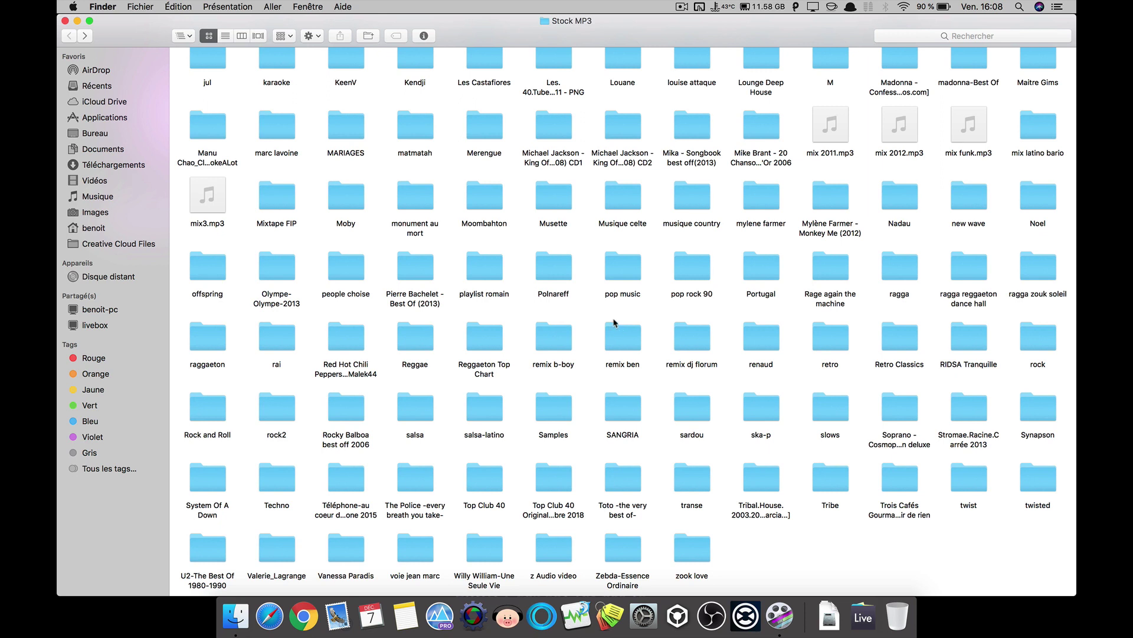
# Step: Look through the tracks in the "Top Club 40 Original - Decembre 2018" folder and return to Stock MP3
pyautogui.click(553, 484)
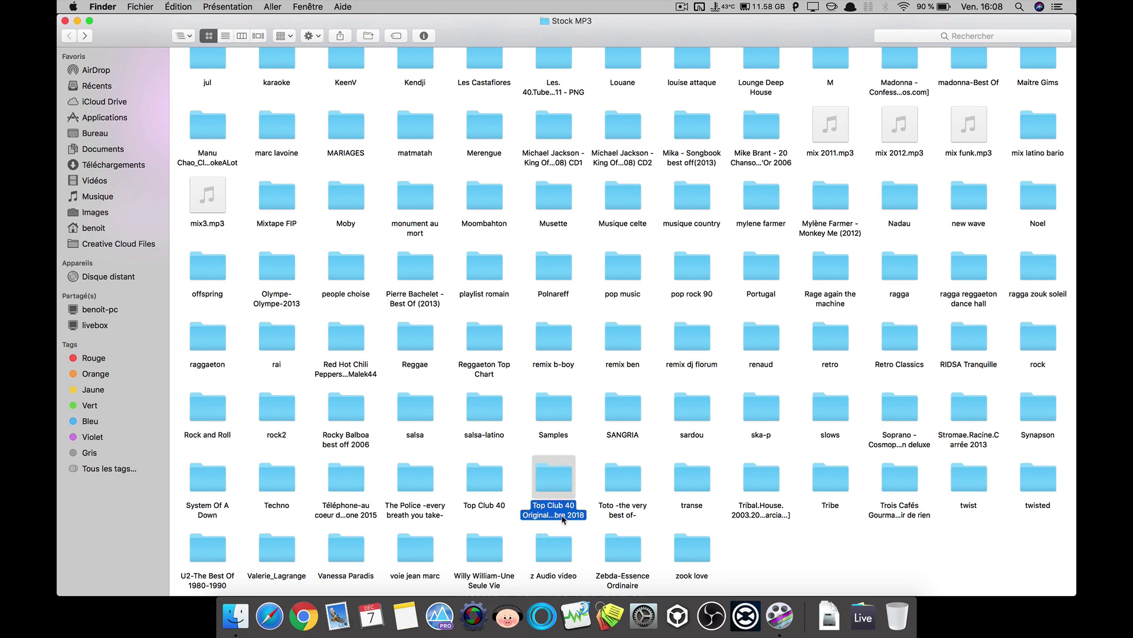
pyautogui.doubleClick(556, 485)
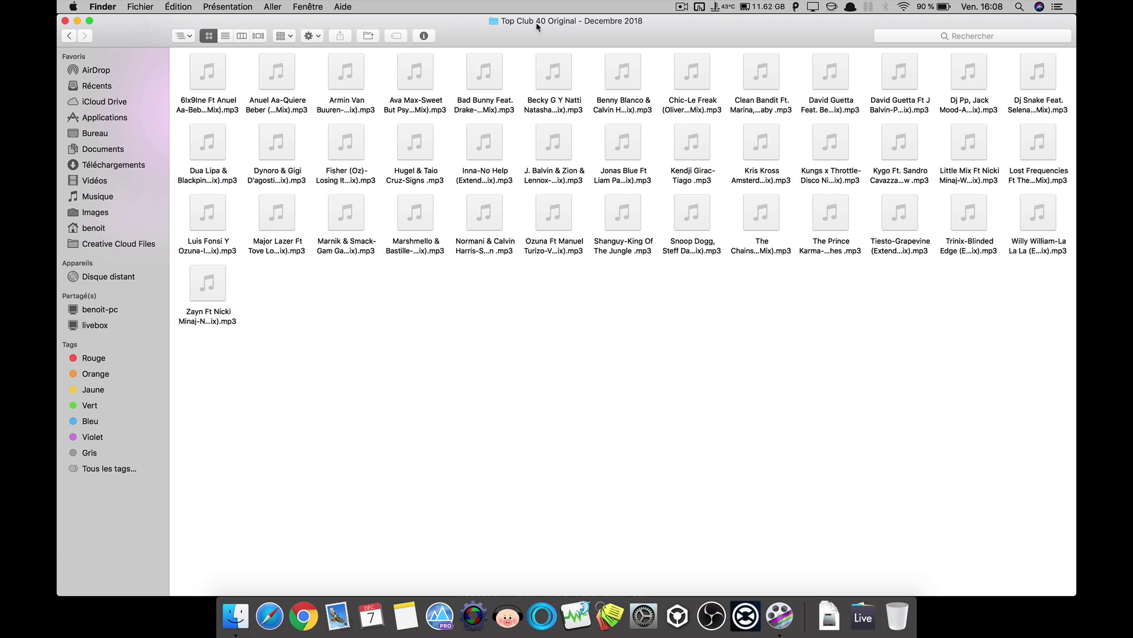
pyautogui.moveTo(500, 218)
pyautogui.click(70, 37)
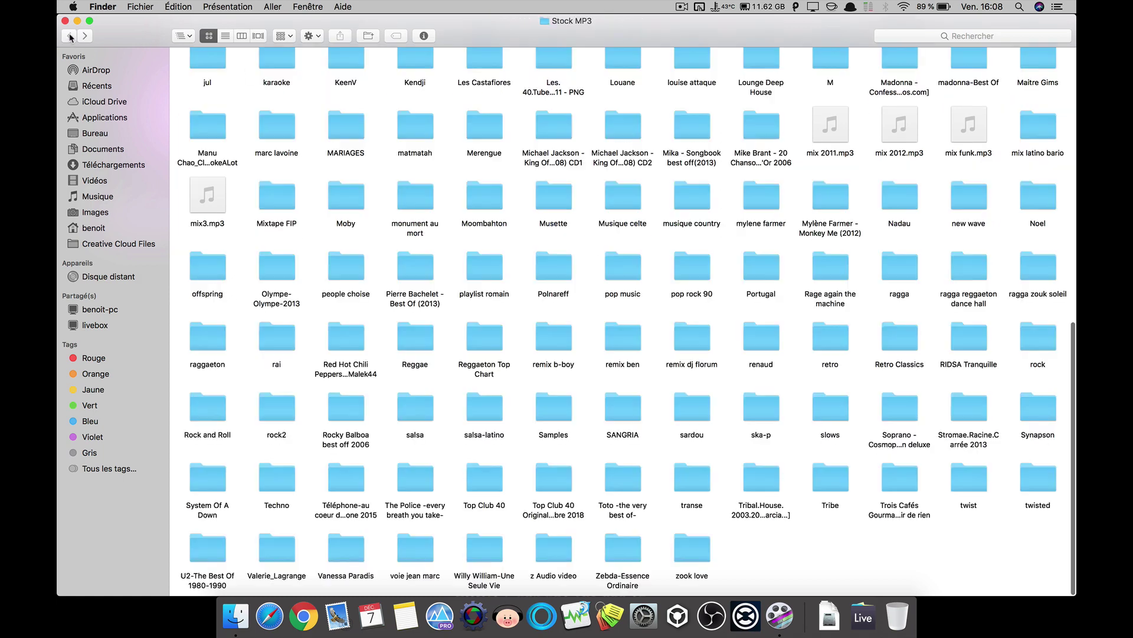
# Step: Examine the 2019 folder and its "reggaeton 2019" subfolder, and return to Stock MP3
pyautogui.click(494, 482)
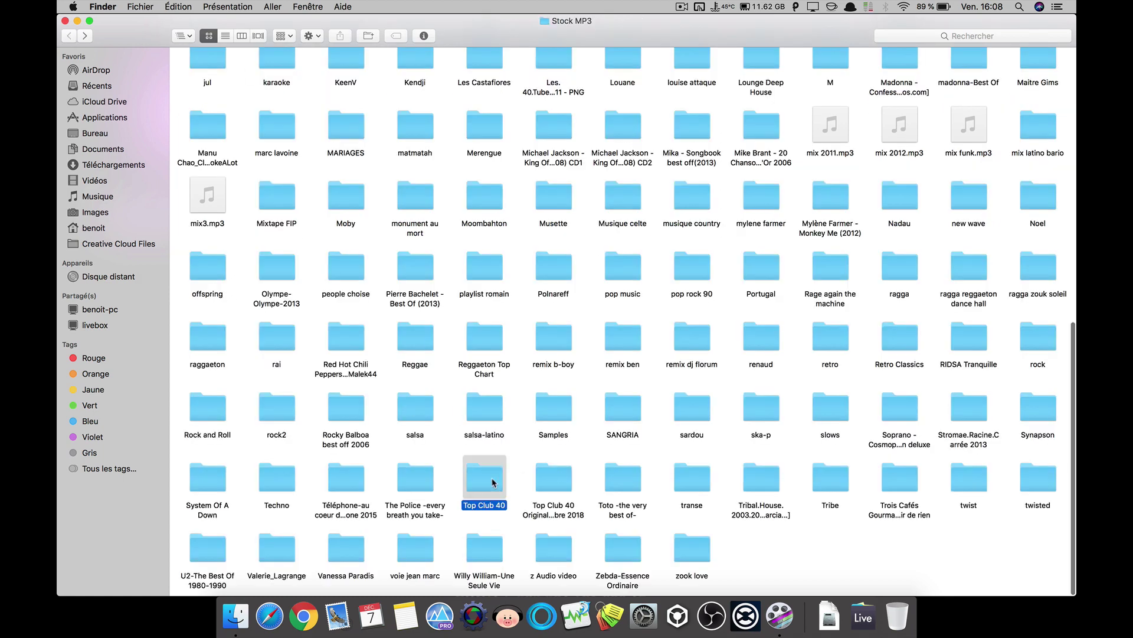
pyautogui.scroll(5, 575, 254)
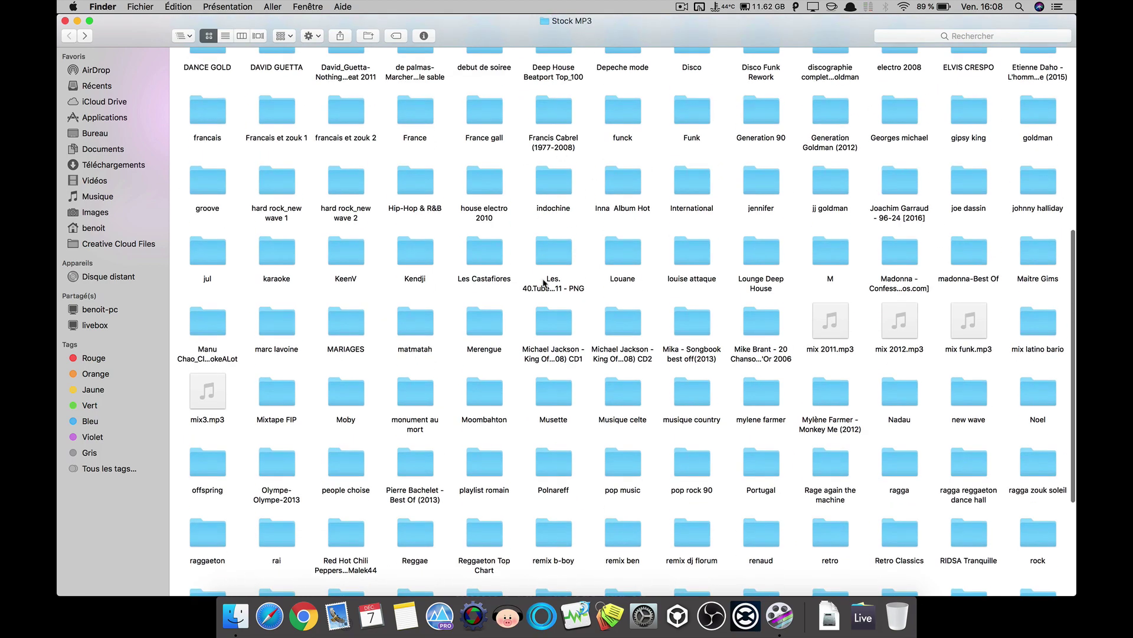
pyautogui.scroll(10, 543, 282)
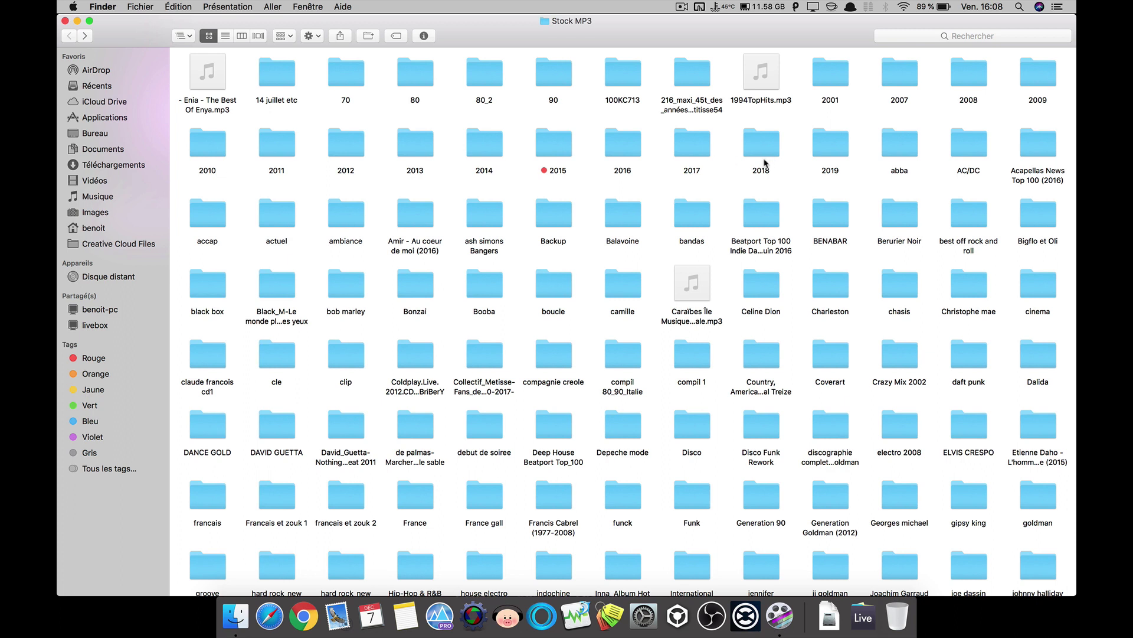
pyautogui.click(623, 155)
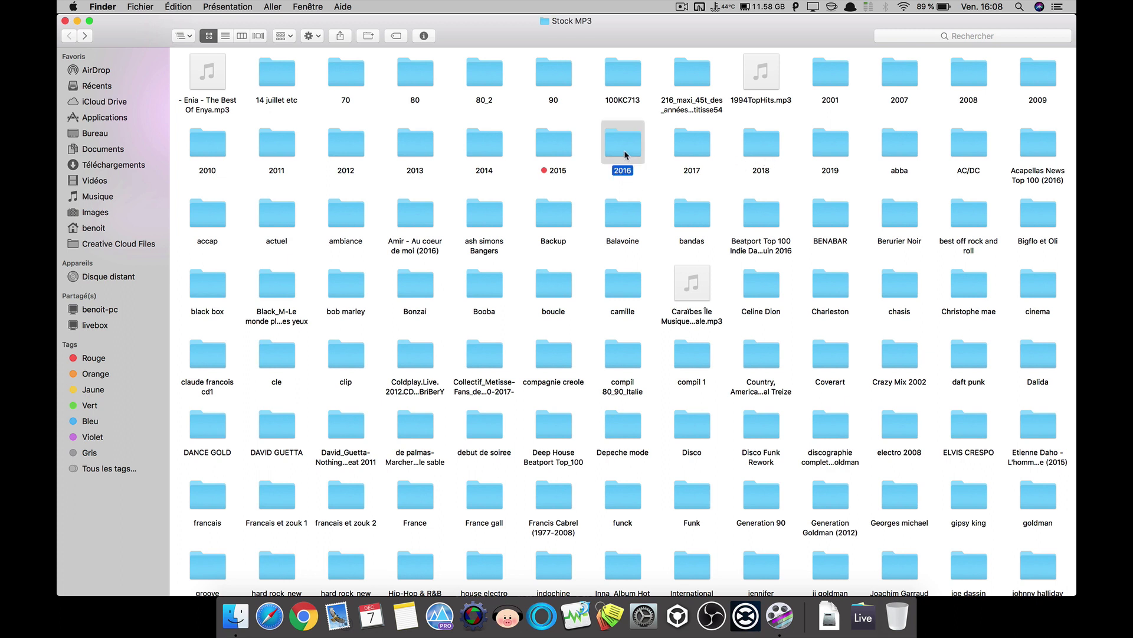
pyautogui.click(698, 146)
pyautogui.click(757, 154)
pyautogui.click(841, 151)
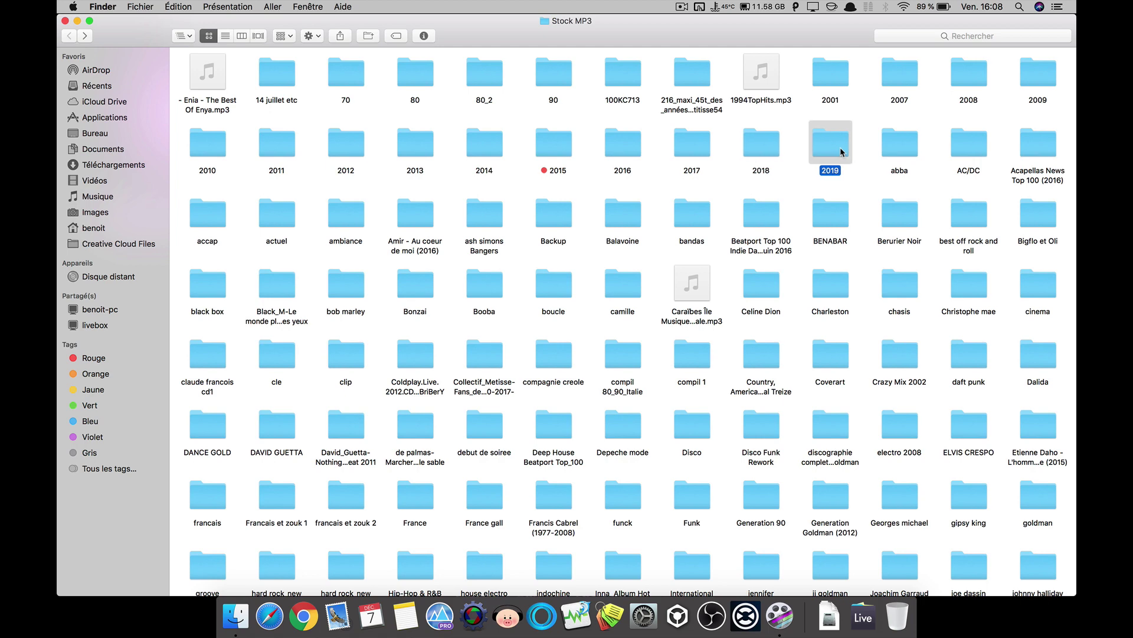
pyautogui.doubleClick(840, 149)
pyautogui.click(409, 152)
pyautogui.doubleClick(409, 153)
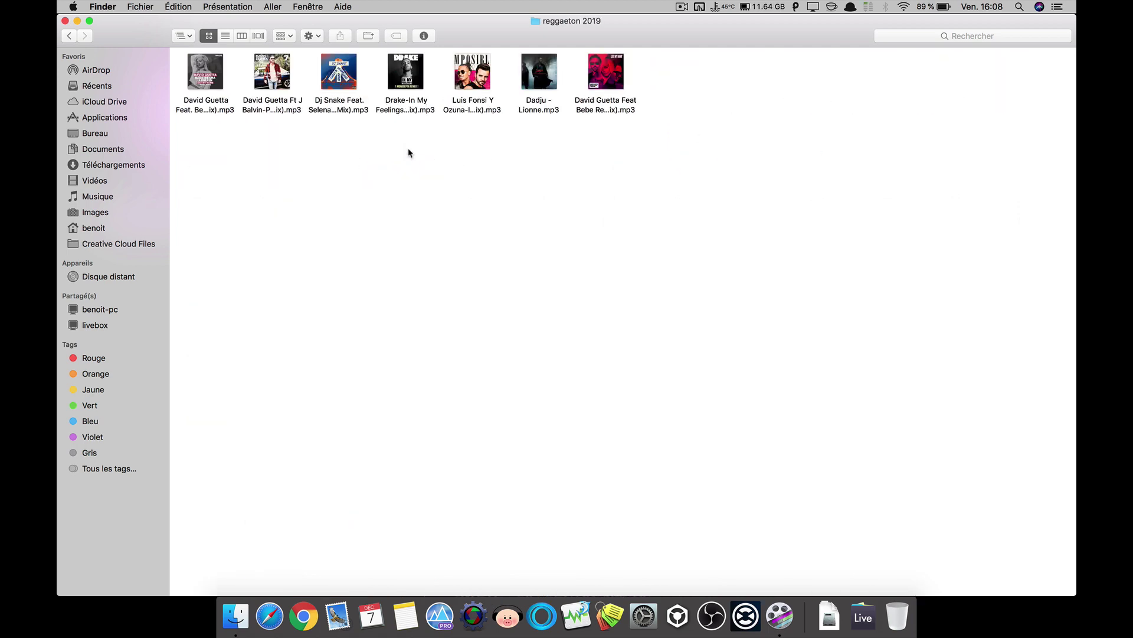
pyautogui.click(69, 36)
pyautogui.click(69, 36)
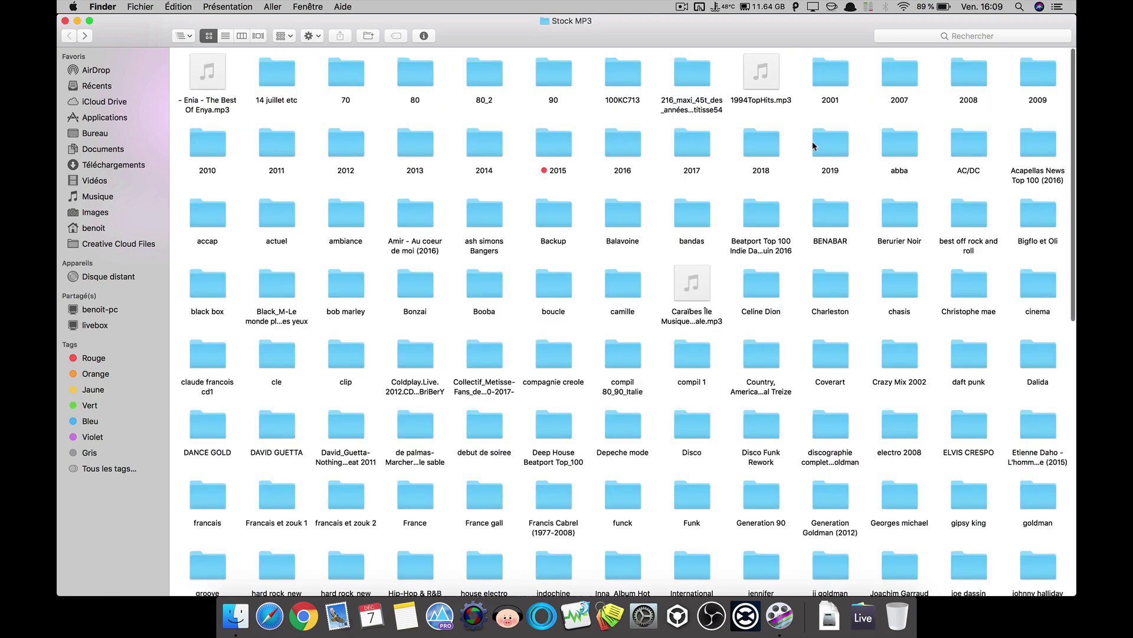
# Step: Look through the tracks in the 2018 folder and return to Stock MP3
pyautogui.click(829, 153)
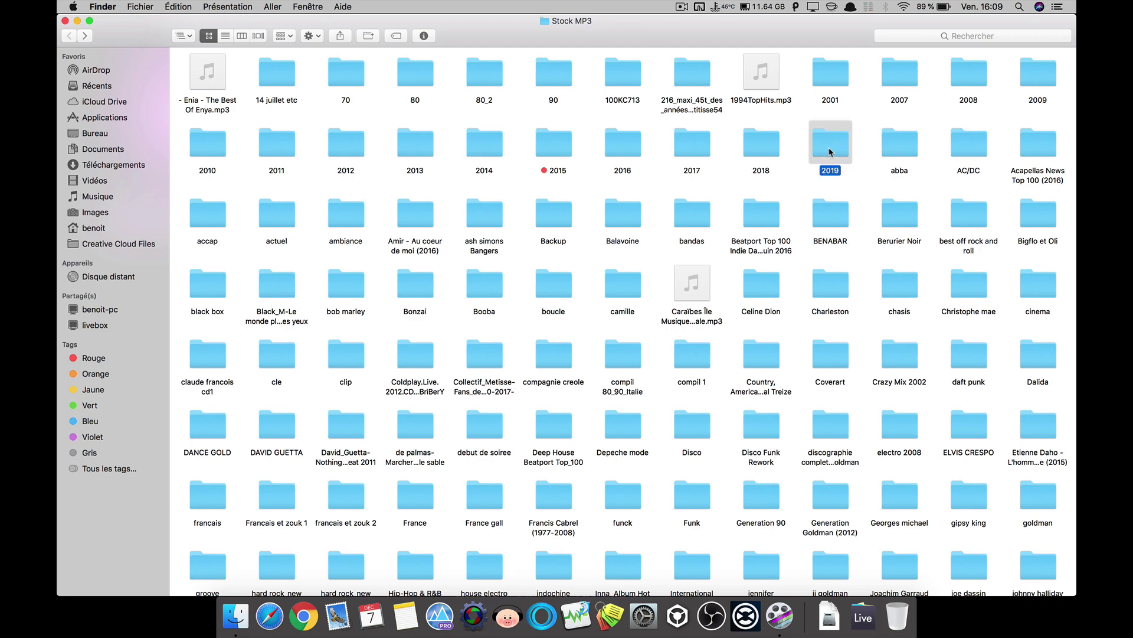
pyautogui.click(766, 146)
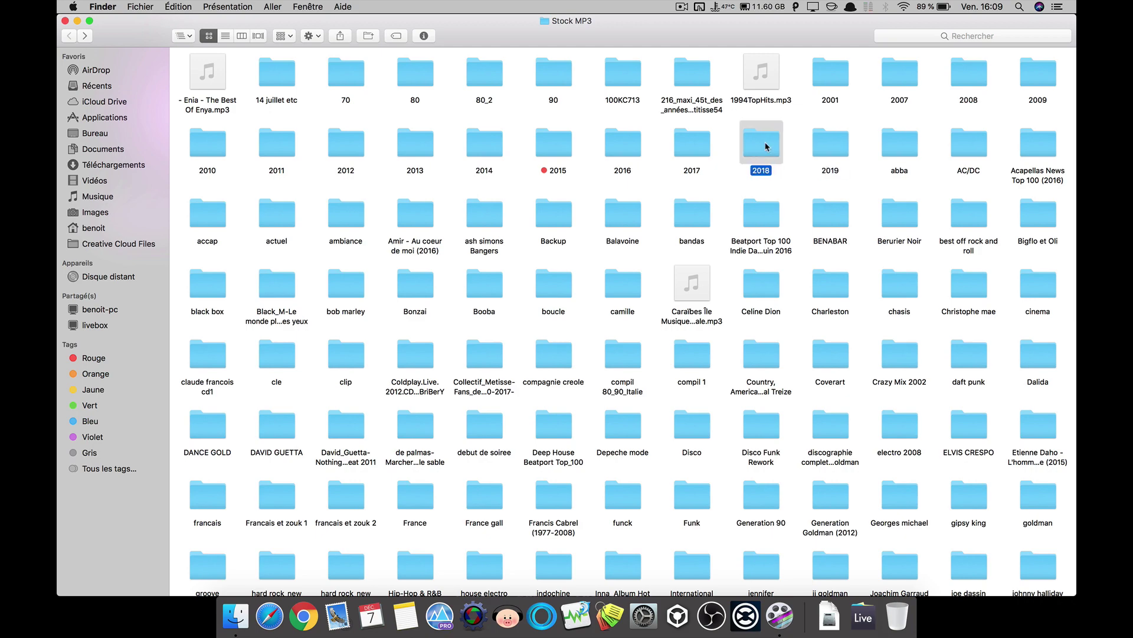
pyautogui.doubleClick(766, 147)
pyautogui.scroll(-3, 248, 222)
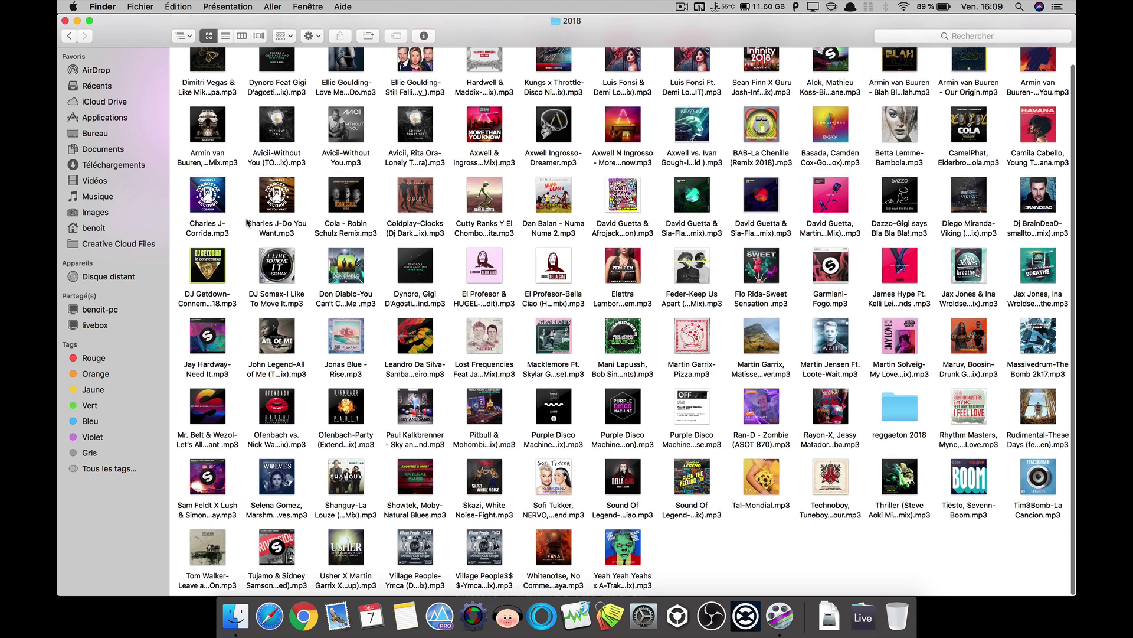
pyautogui.click(69, 35)
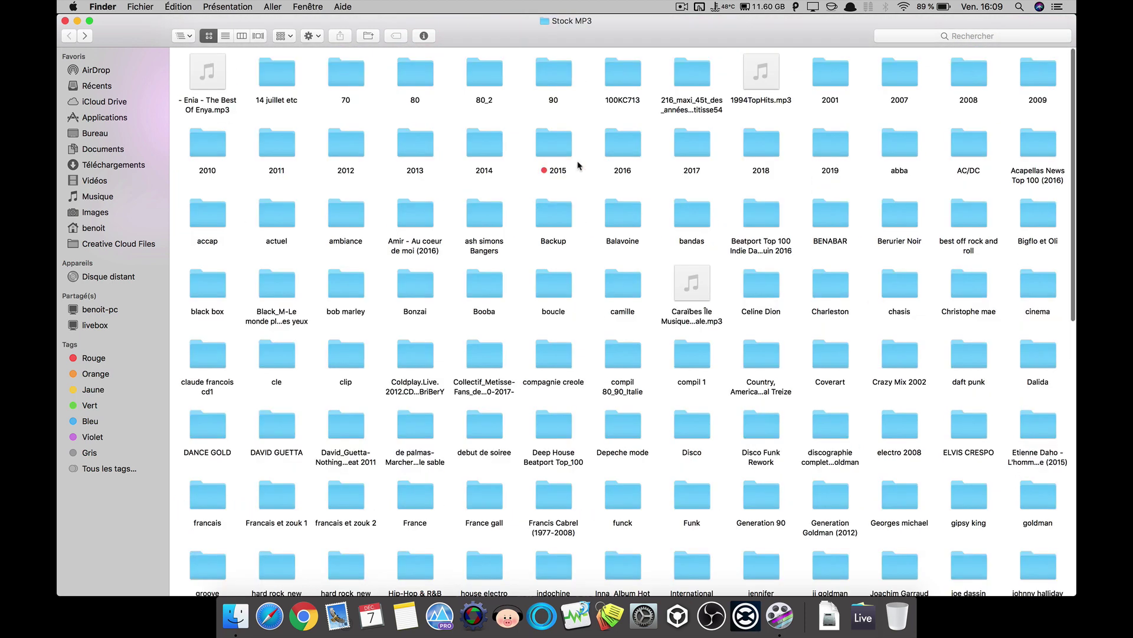
# Step: Rename the "Top Club 40 Original - Decembre 2018" folder as "A TRIER"
pyautogui.scroll(-10, 597, 303)
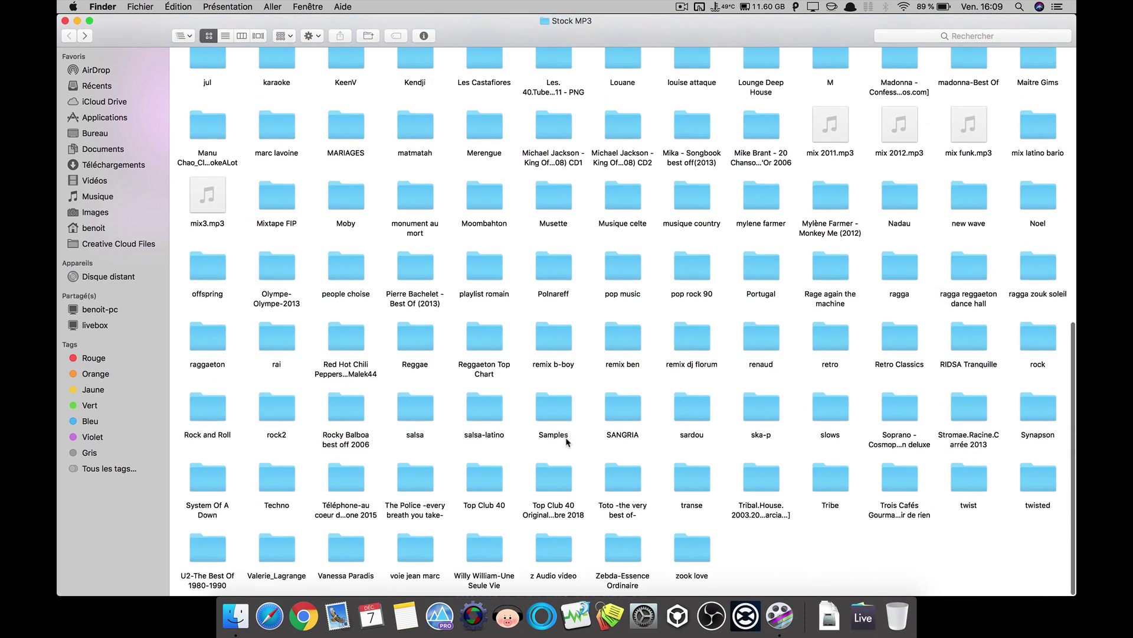
pyautogui.click(556, 482)
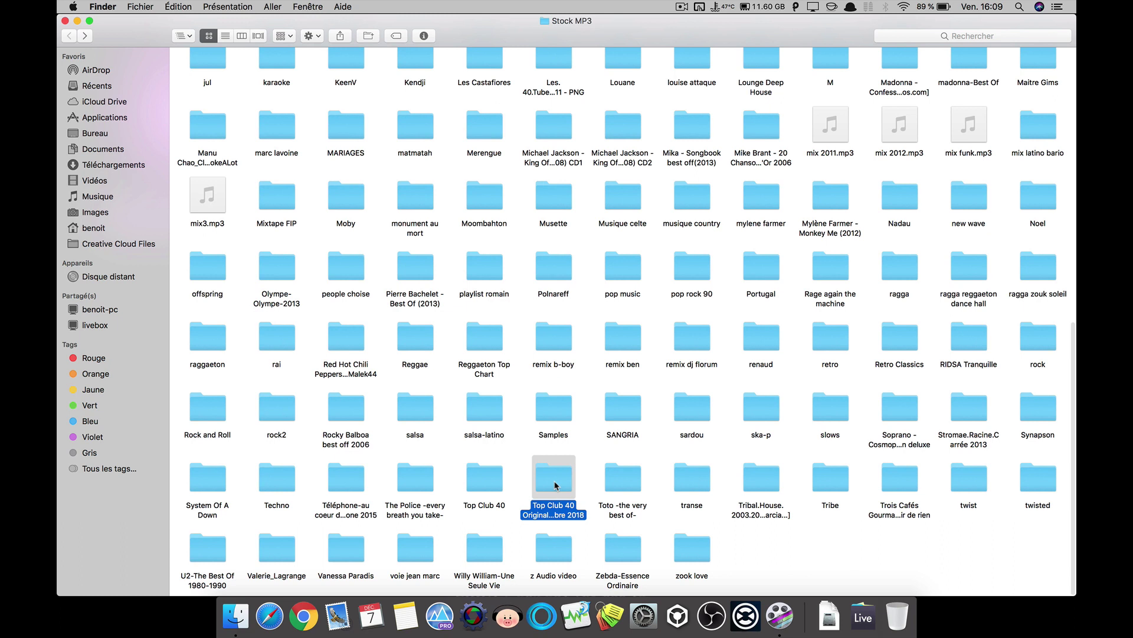
pyautogui.click(555, 513)
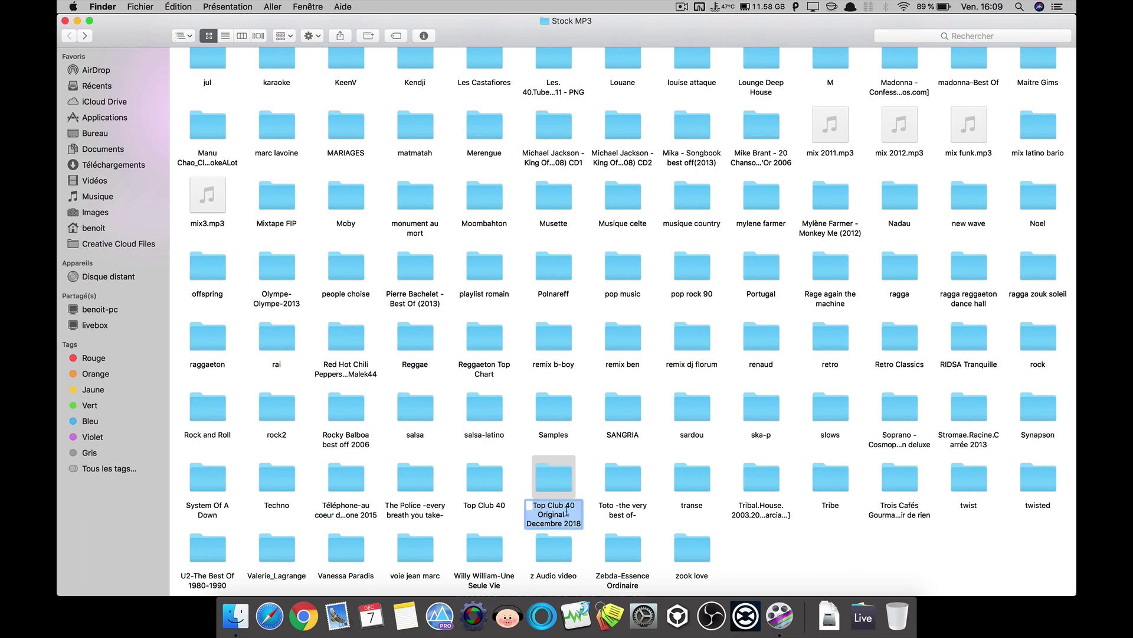
pyautogui.click(579, 521)
pyautogui.press('BackSpace')
pyautogui.press('BackSpace')
pyautogui.press('BackSpace')
pyautogui.press('BackSpace')
pyautogui.press('BackSpace')
pyautogui.press('BackSpace')
pyautogui.press('BackSpace')
pyautogui.press('BackSpace')
pyautogui.press('BackSpace')
pyautogui.press('BackSpace')
pyautogui.press('BackSpace')
pyautogui.press('BackSpace')
pyautogui.press('BackSpace')
pyautogui.press('BackSpace')
pyautogui.press('BackSpace')
pyautogui.press('BackSpace')
pyautogui.press('BackSpace')
pyautogui.press('BackSpace')
pyautogui.press('BackSpace')
pyautogui.press('BackSpace')
pyautogui.press('BackSpace')
pyautogui.press('BackSpace')
pyautogui.press('BackSpace')
pyautogui.press('BackSpace')
pyautogui.press('BackSpace')
pyautogui.press('BackSpace')
pyautogui.press('BackSpace')
pyautogui.press('BackSpace')
pyautogui.press('BackSpace')
pyautogui.press('BackSpace')
pyautogui.press('BackSpace')
pyautogui.press('BackSpace')
pyautogui.press('BackSpace')
pyautogui.press('BackSpace')
pyautogui.press('BackSpace')
pyautogui.press('BackSpace')
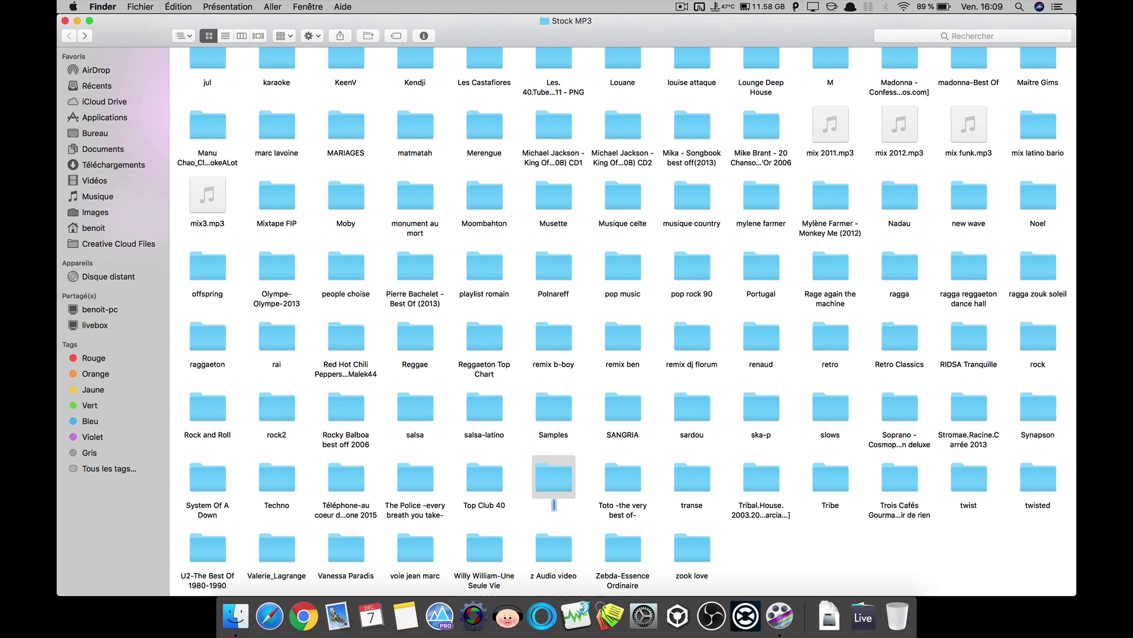
pyautogui.write('A TRIER')
pyautogui.press('Return')
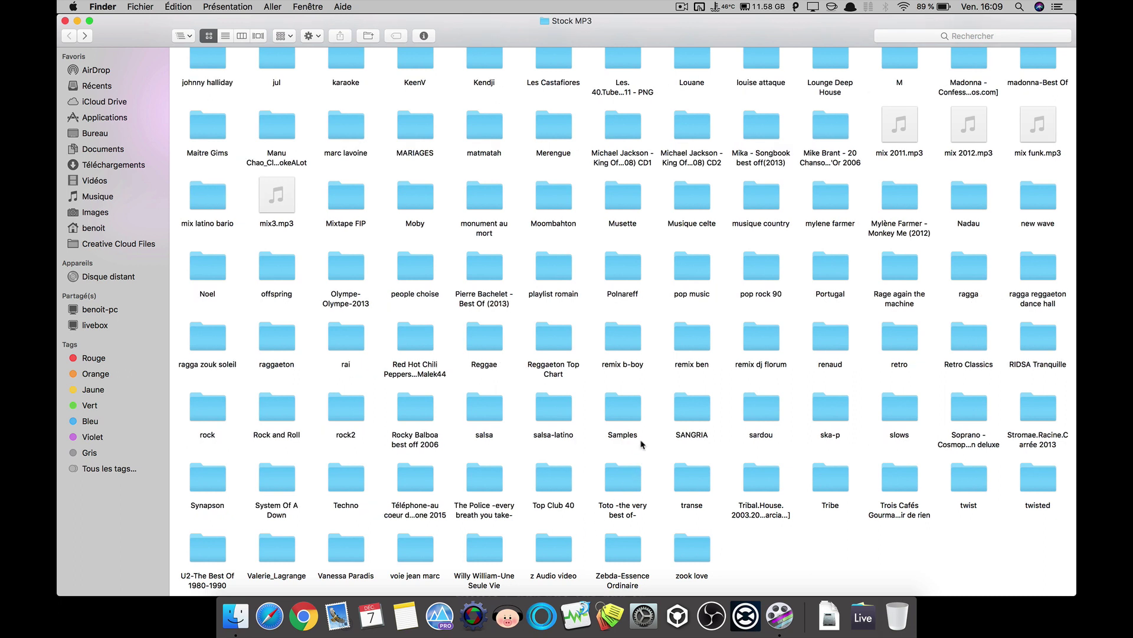
# Step: Examine the tracks in the "Top Club 40" folder and return to Stock MP3
pyautogui.click(552, 484)
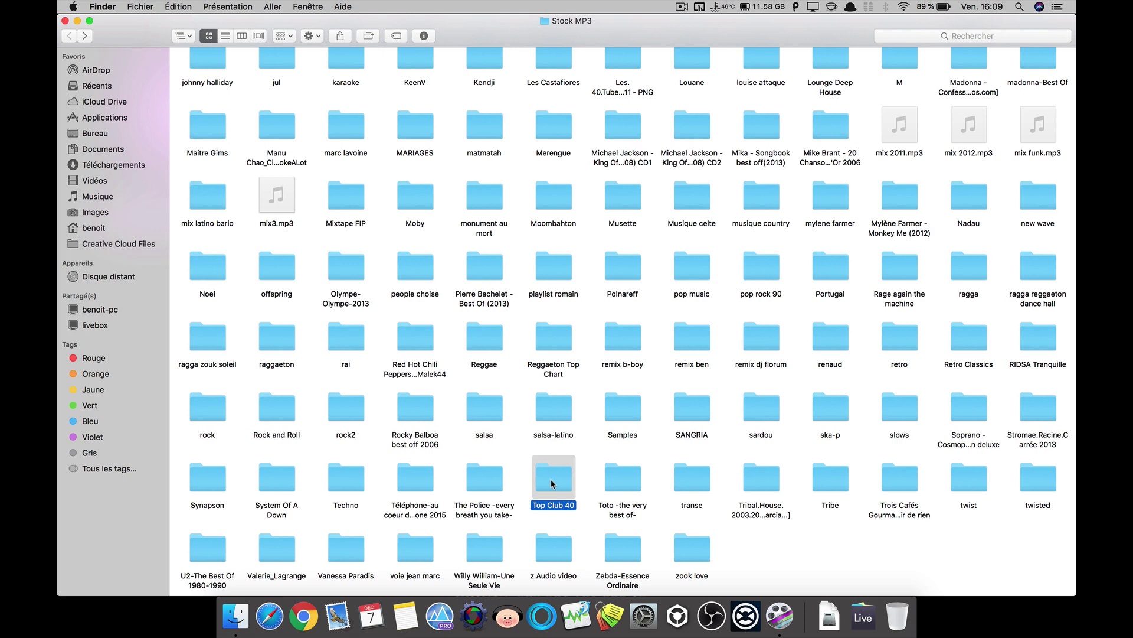
pyautogui.doubleClick(552, 484)
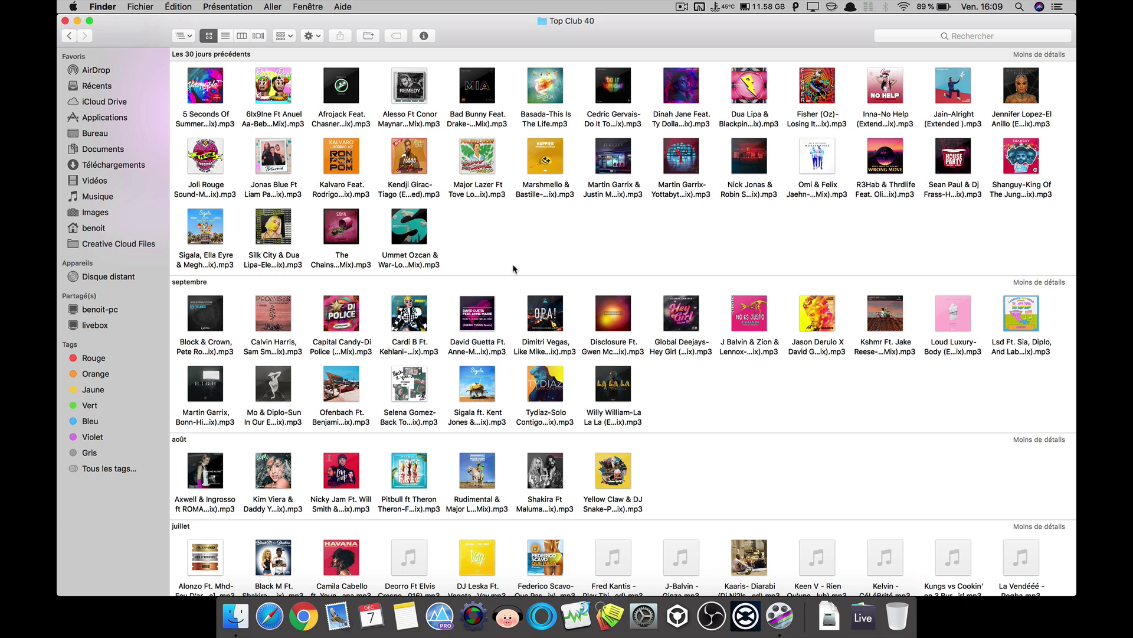
pyautogui.click(68, 37)
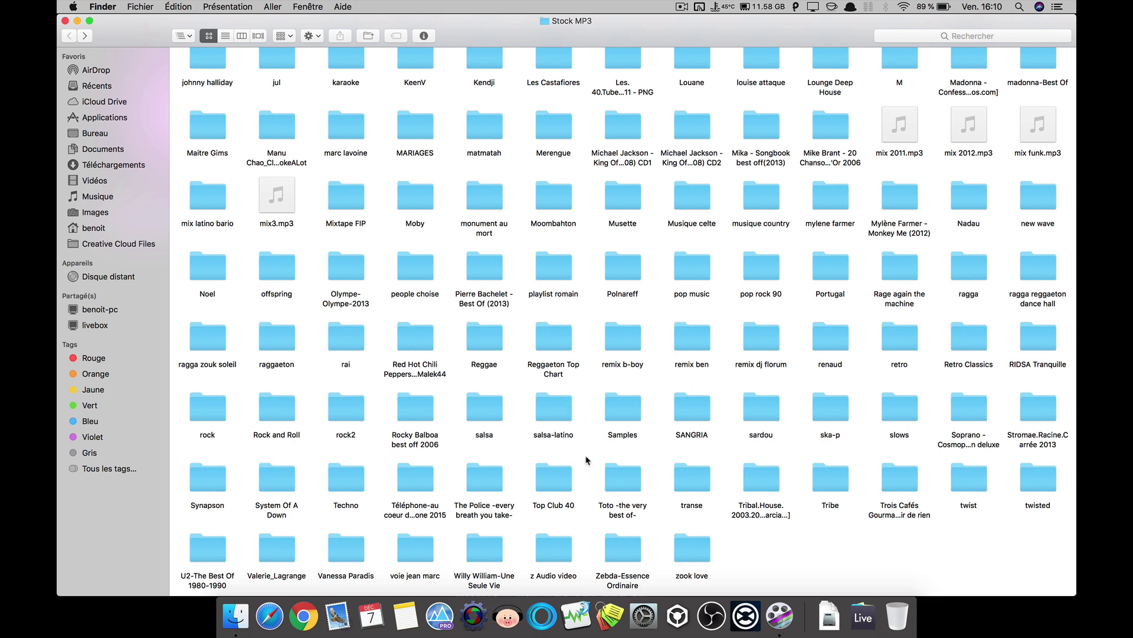
pyautogui.click(571, 474)
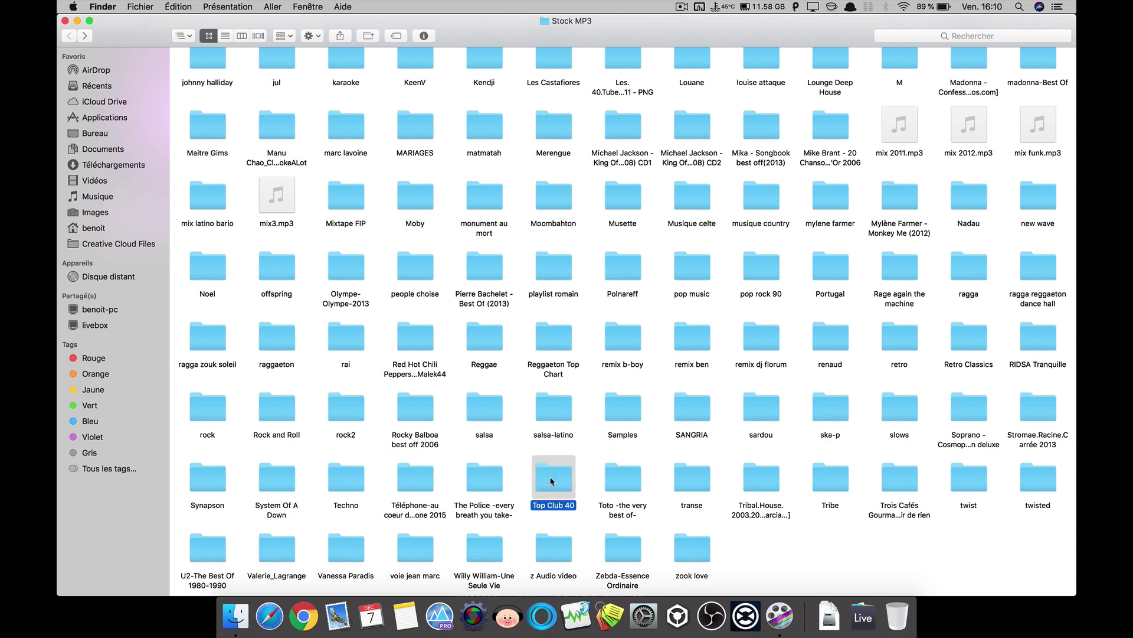
pyautogui.scroll(15, 552, 481)
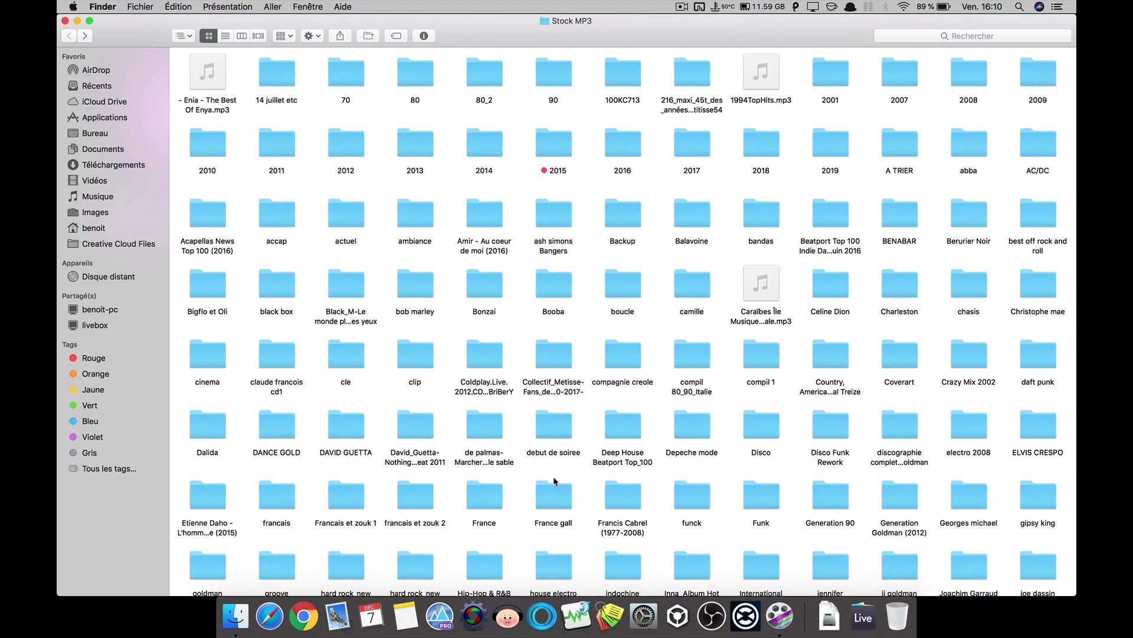
pyautogui.scroll(-10, 552, 481)
# Step: Launch Similarity from the AUDIO app group and move its window aside so the Stock MP3 folders remain accessible
pyautogui.click(782, 478)
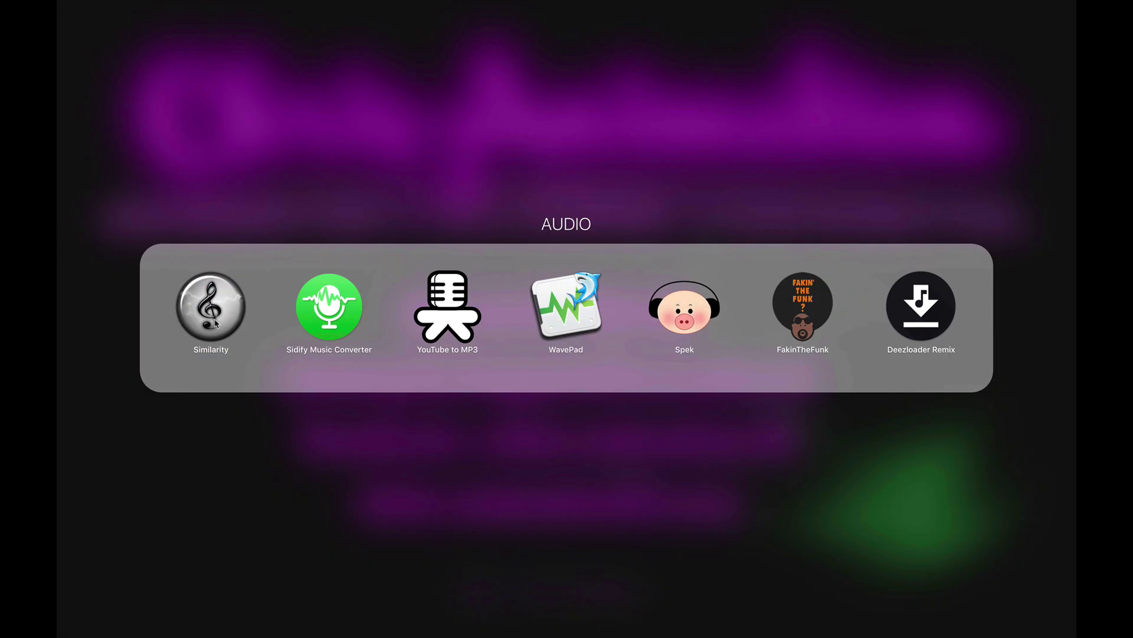
pyautogui.click(212, 319)
pyautogui.moveTo(350, 23); pyautogui.dragTo(866, 98)
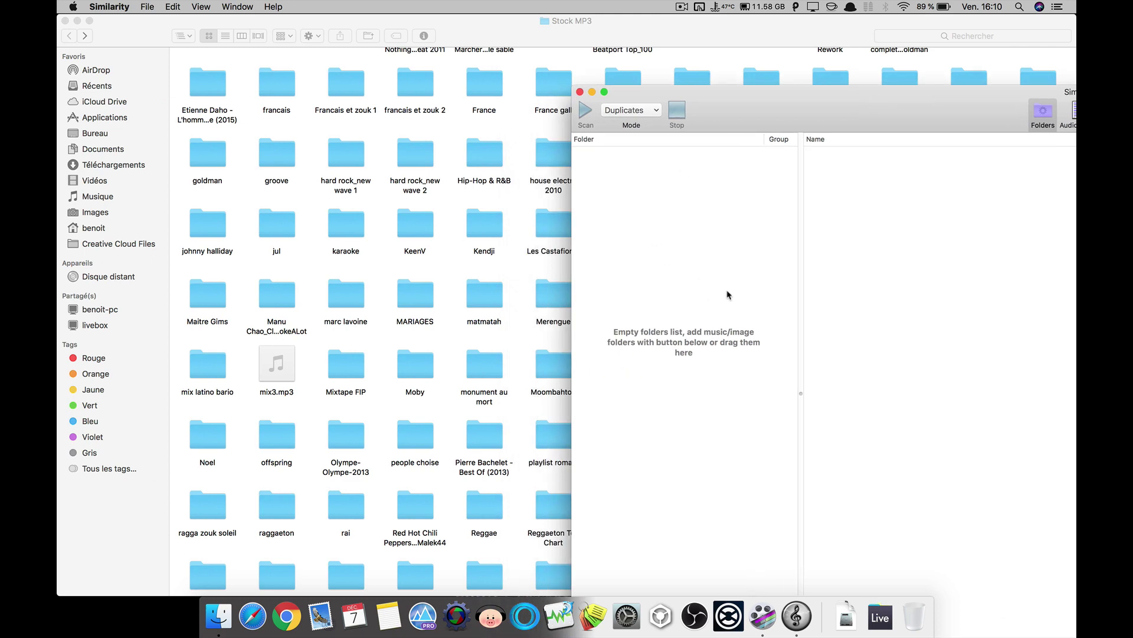
pyautogui.moveTo(742, 105); pyautogui.dragTo(868, 94)
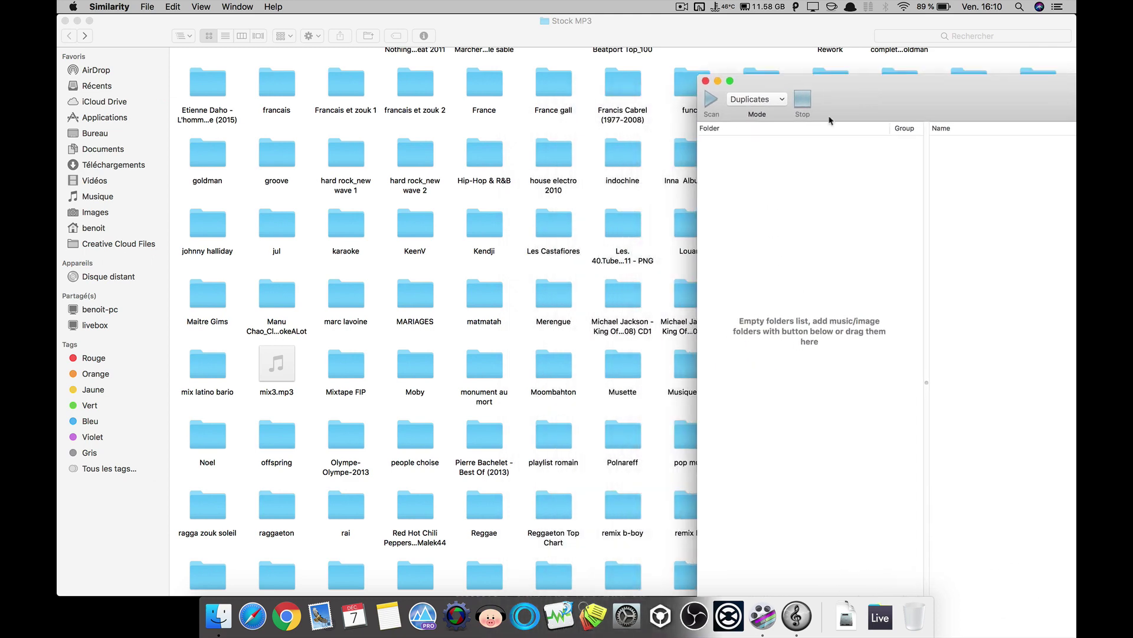
# Step: Add the "Top Club 40" folder from Stock MP3 to Similarity's folder list
pyautogui.scroll(-5, 507, 424)
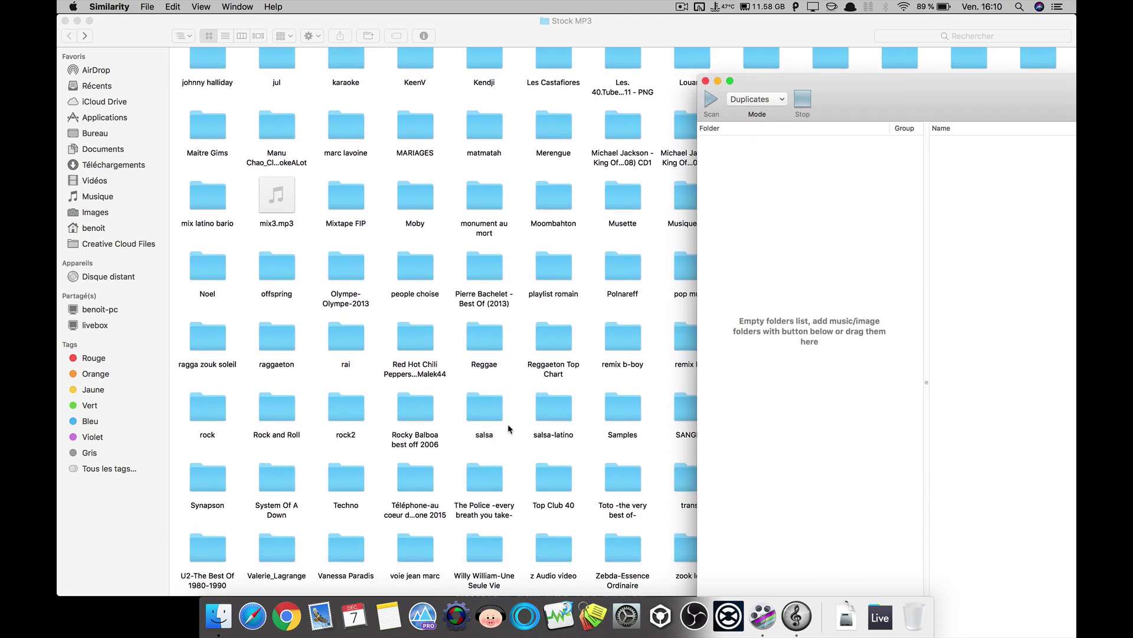
pyautogui.click(552, 481)
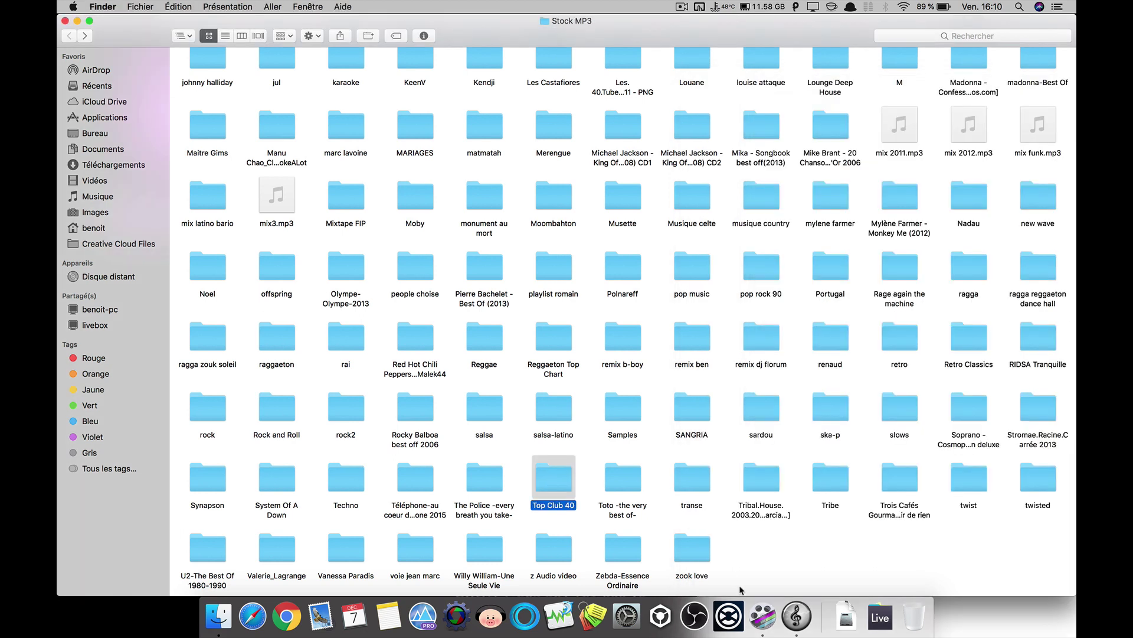
pyautogui.click(797, 616)
pyautogui.moveTo(554, 486); pyautogui.dragTo(789, 206)
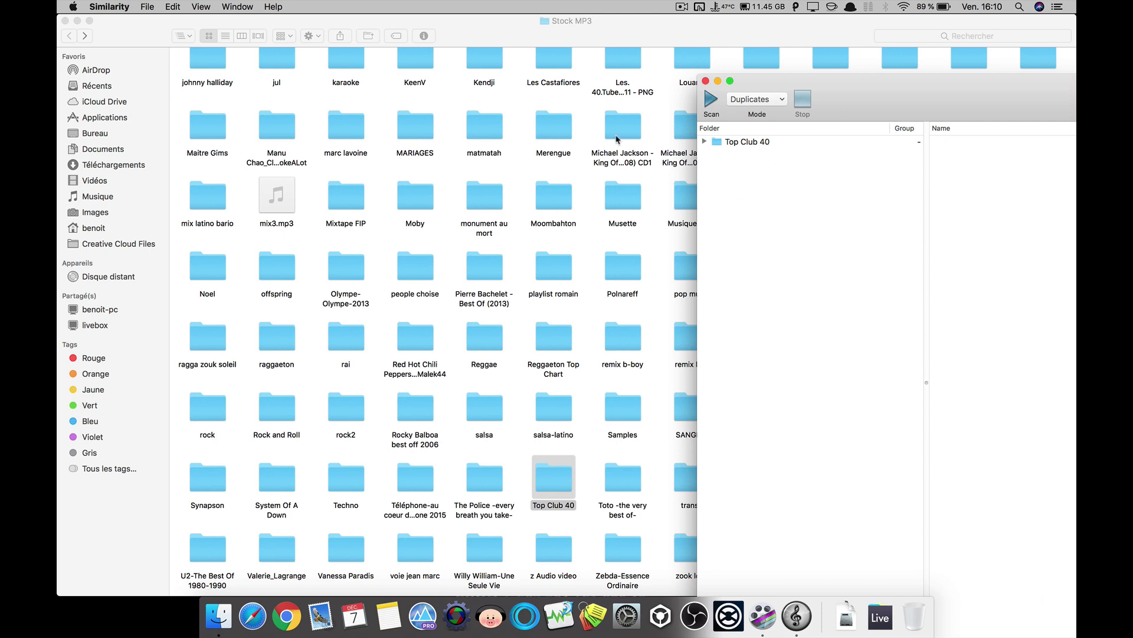
# Step: Add the 2018 and 2019 folders from Stock MP3 to Similarity's folder list
pyautogui.scroll(10, 531, 179)
pyautogui.moveTo(854, 106); pyautogui.dragTo(811, 219)
pyautogui.moveTo(769, 152); pyautogui.dragTo(722, 331)
pyautogui.moveTo(828, 151); pyautogui.dragTo(726, 357)
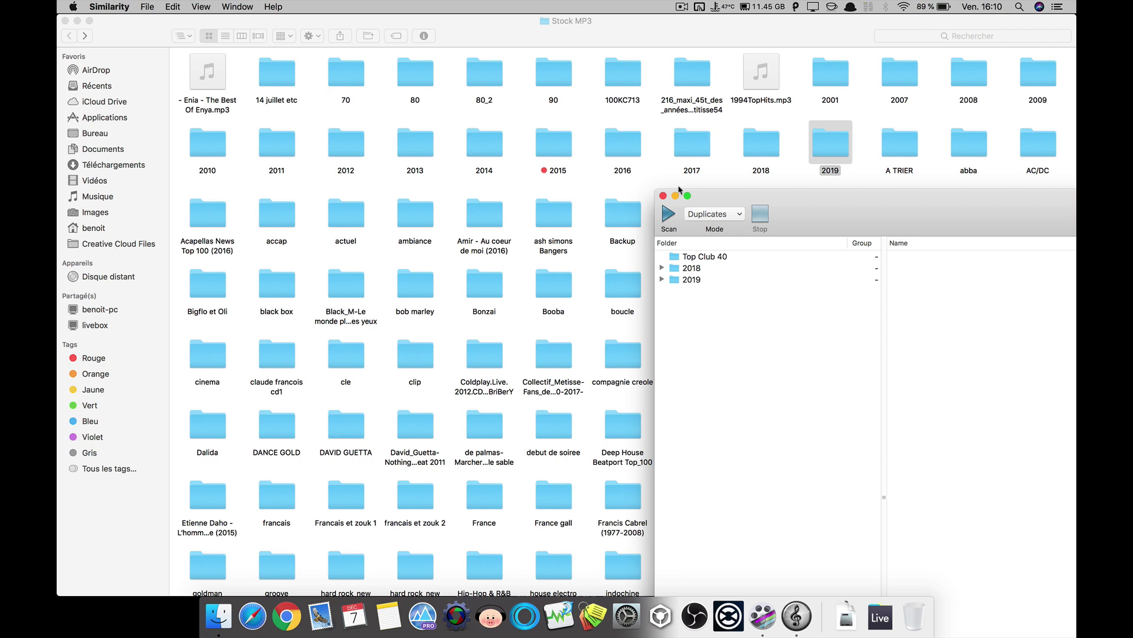
# Step: Add the "A TRIER" folder to Similarity's folder list and enlarge the Similarity window to fill the screen
pyautogui.moveTo(789, 204); pyautogui.dragTo(729, 290)
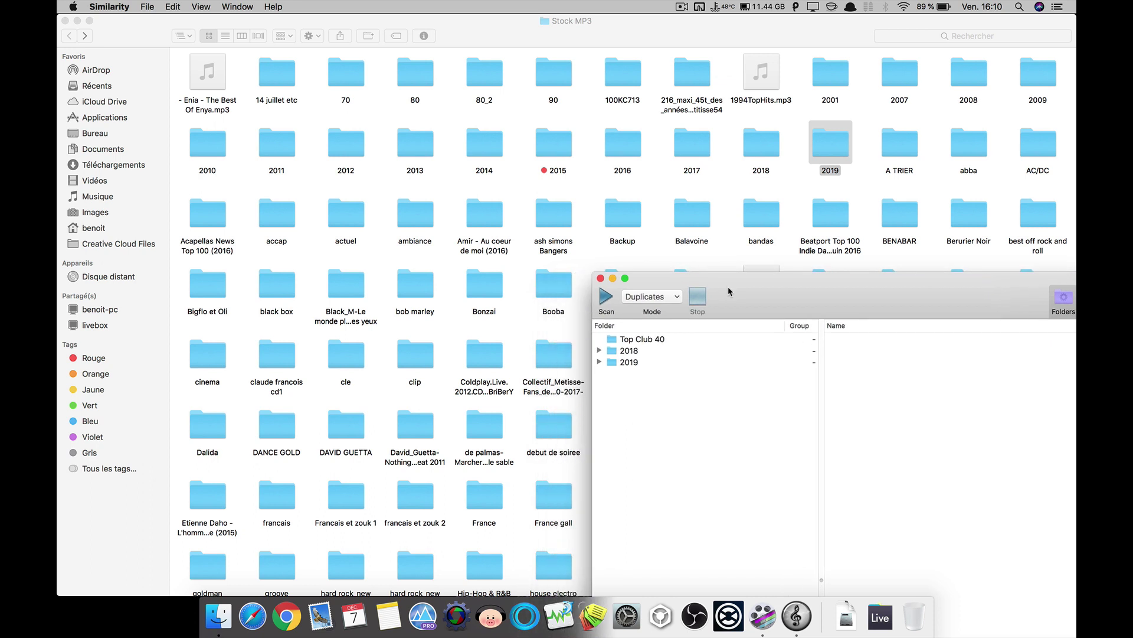
pyautogui.click(909, 146)
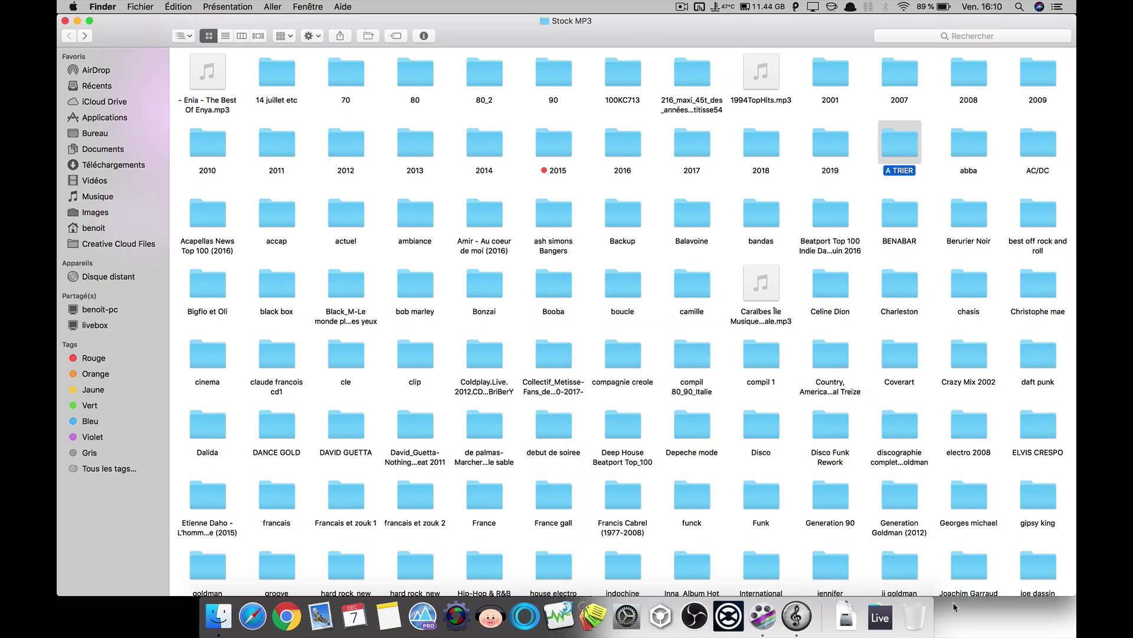
pyautogui.press('super+Tab')
pyautogui.moveTo(900, 146); pyautogui.dragTo(645, 458)
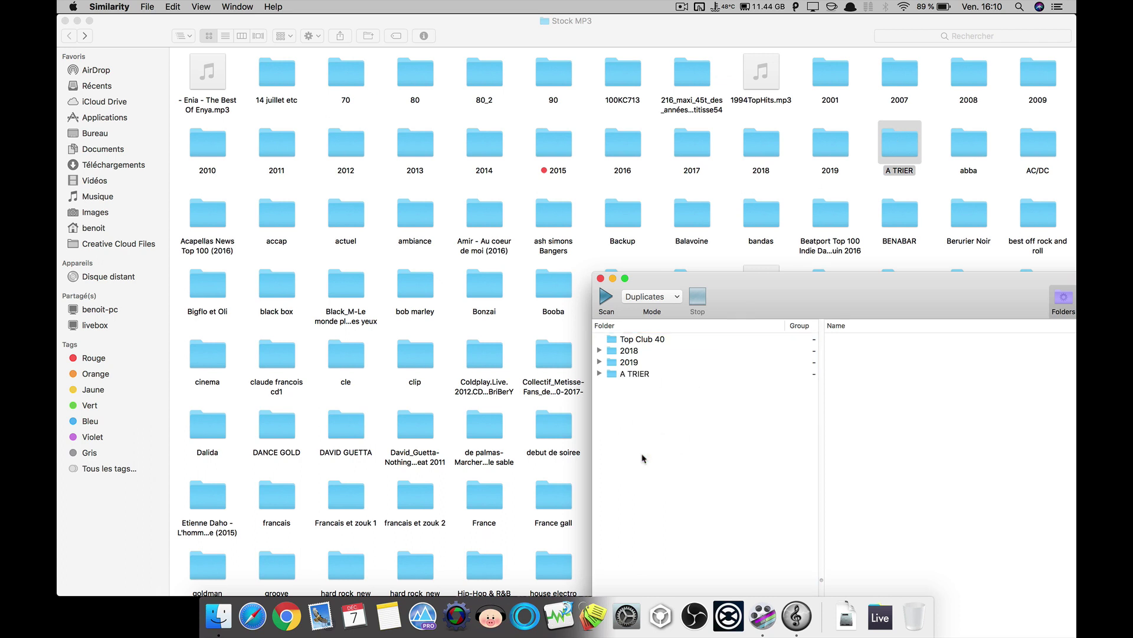
pyautogui.doubleClick(777, 290)
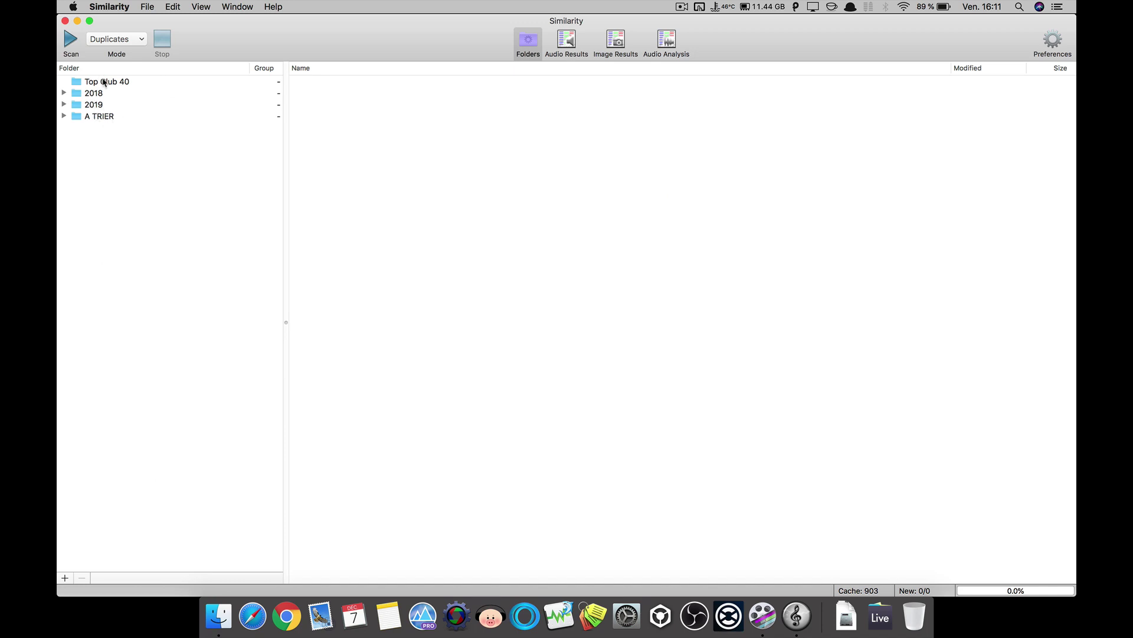
# Step: Select the A TRIER folder, scan the listed folders for duplicates and open the audio results
pyautogui.click(101, 117)
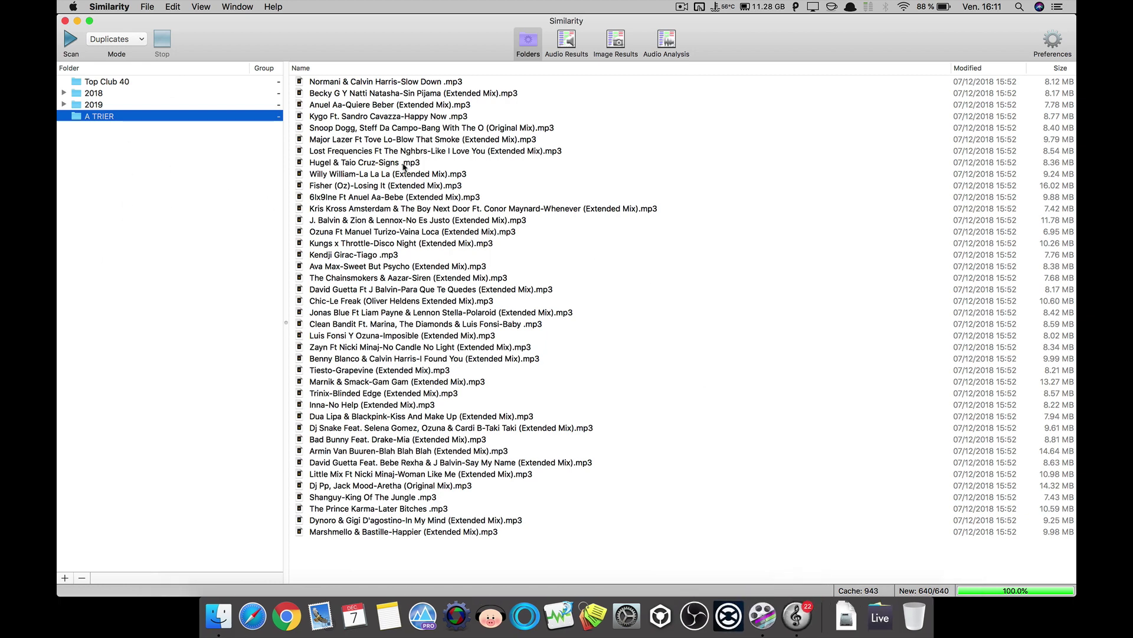
pyautogui.click(564, 52)
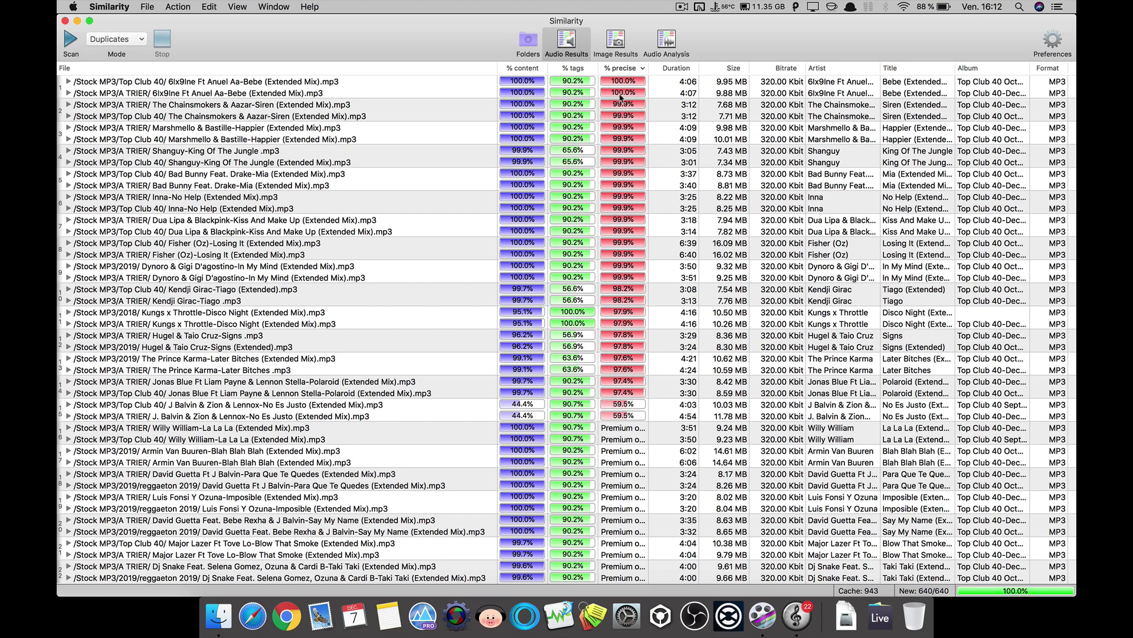
# Step: Review the audio comparison thresholds in the general preferences and close the window
pyautogui.click(1052, 42)
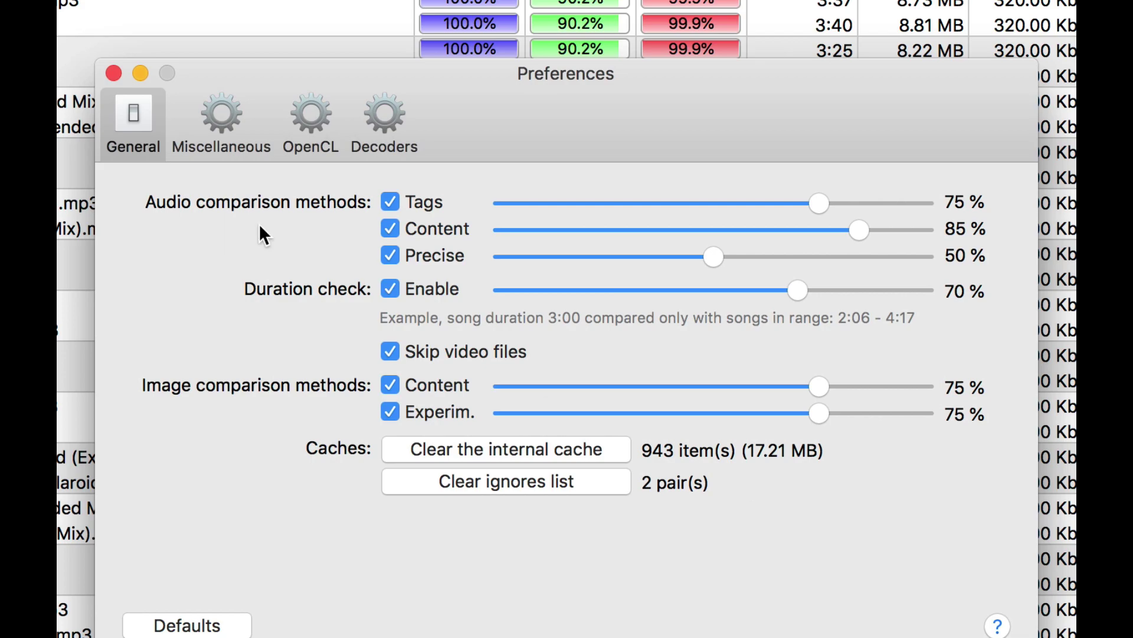
pyautogui.click(114, 73)
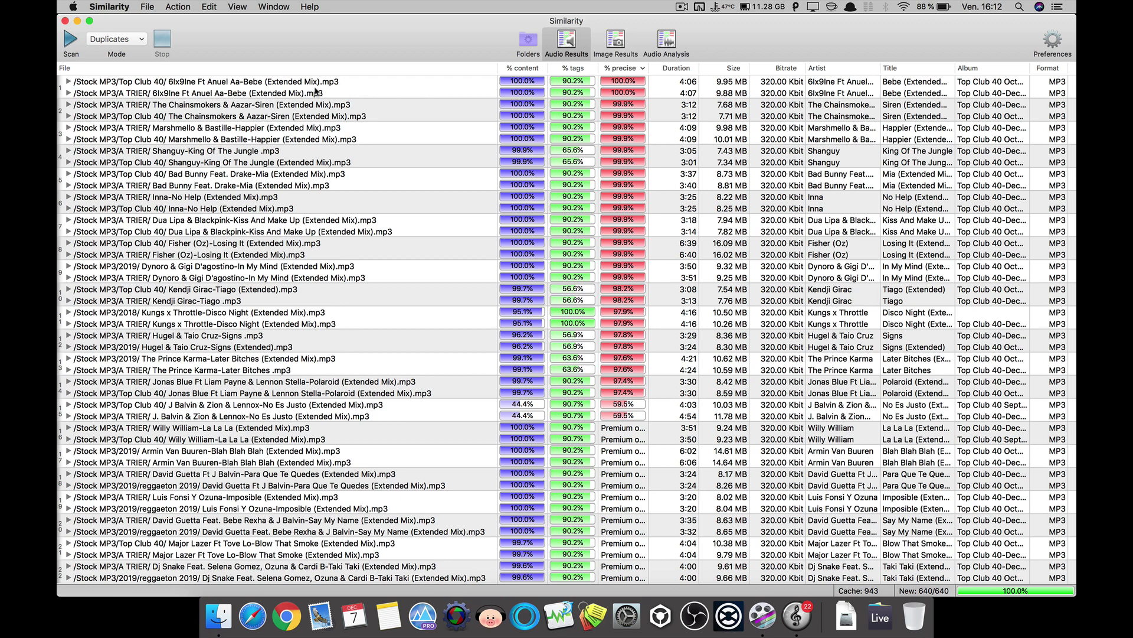
# Step: Examine the matching track pairs in the audio results, comparing their source folders from Bebe through Kiss And Make Up
pyautogui.click(635, 95)
pyautogui.click(634, 81)
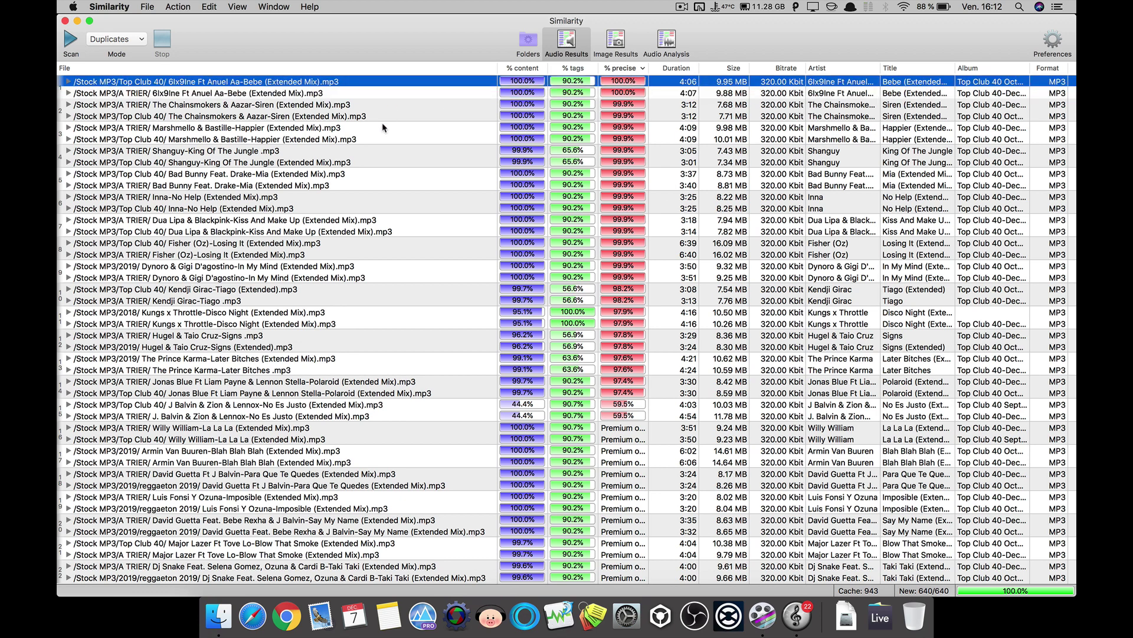
pyautogui.click(384, 127)
pyautogui.click(384, 105)
pyautogui.click(385, 116)
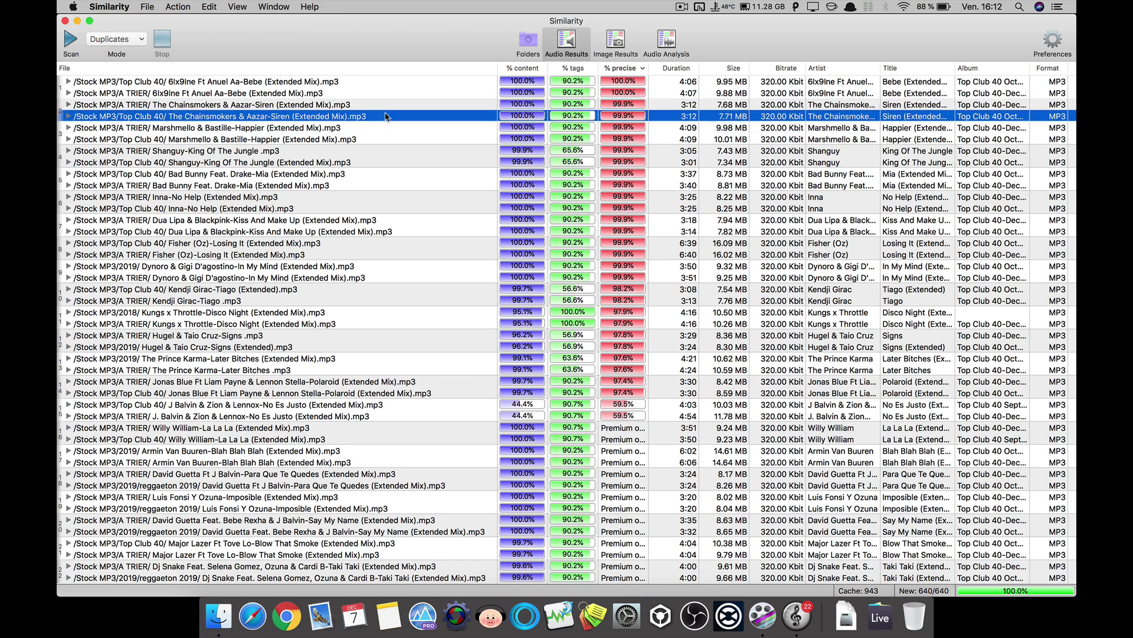
pyautogui.click(385, 93)
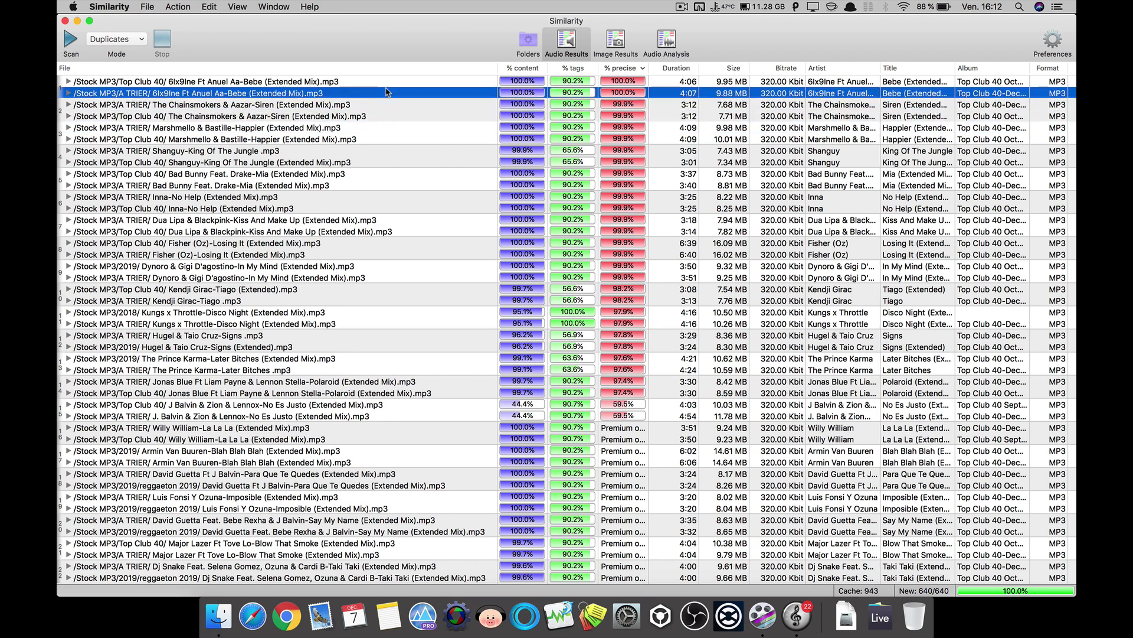
pyautogui.click(388, 130)
pyautogui.click(389, 152)
pyautogui.click(390, 176)
pyautogui.click(390, 200)
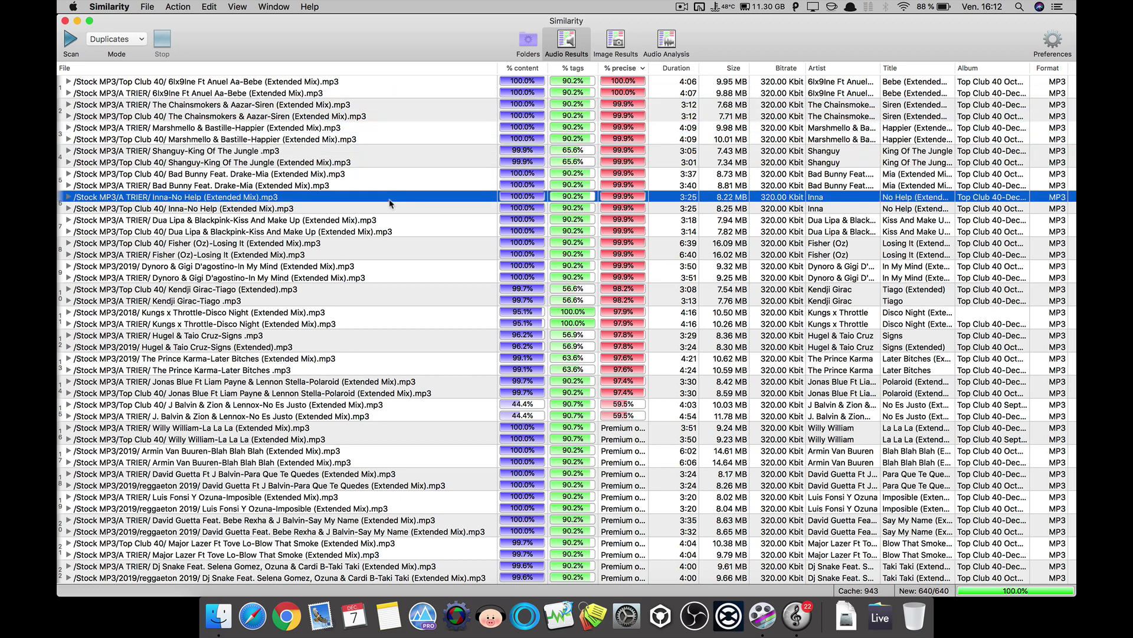
pyautogui.click(390, 219)
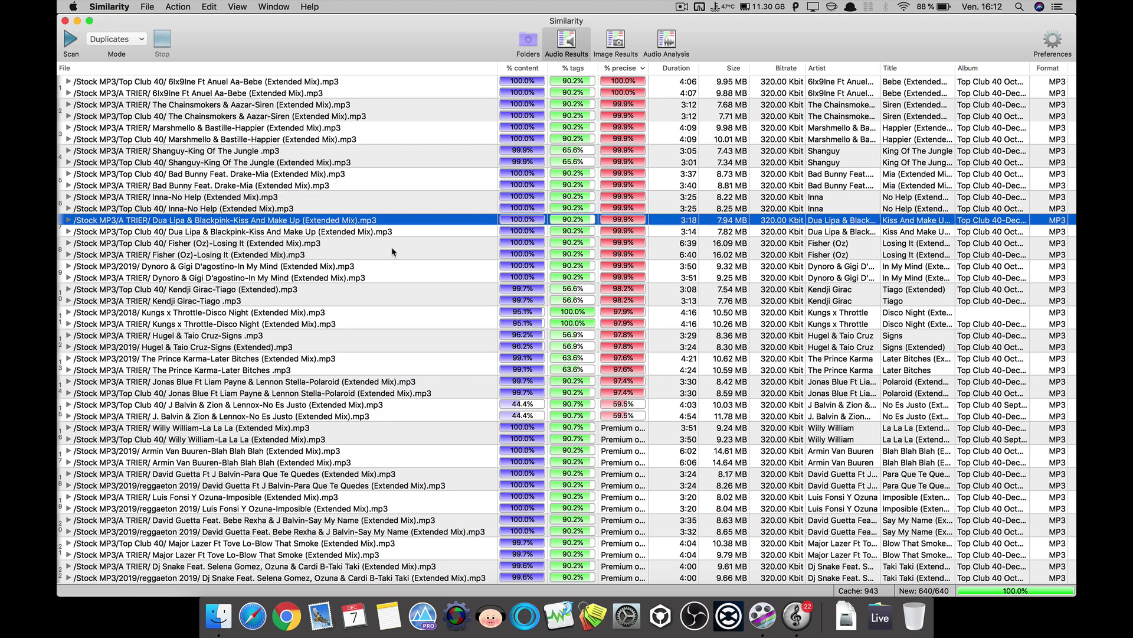
# Step: Mark the A TRIER copy of "6Ix9Ine Ft Anuel Aa-Bebe (Extended Mix).mp3" as a duplicate
pyautogui.click(171, 94)
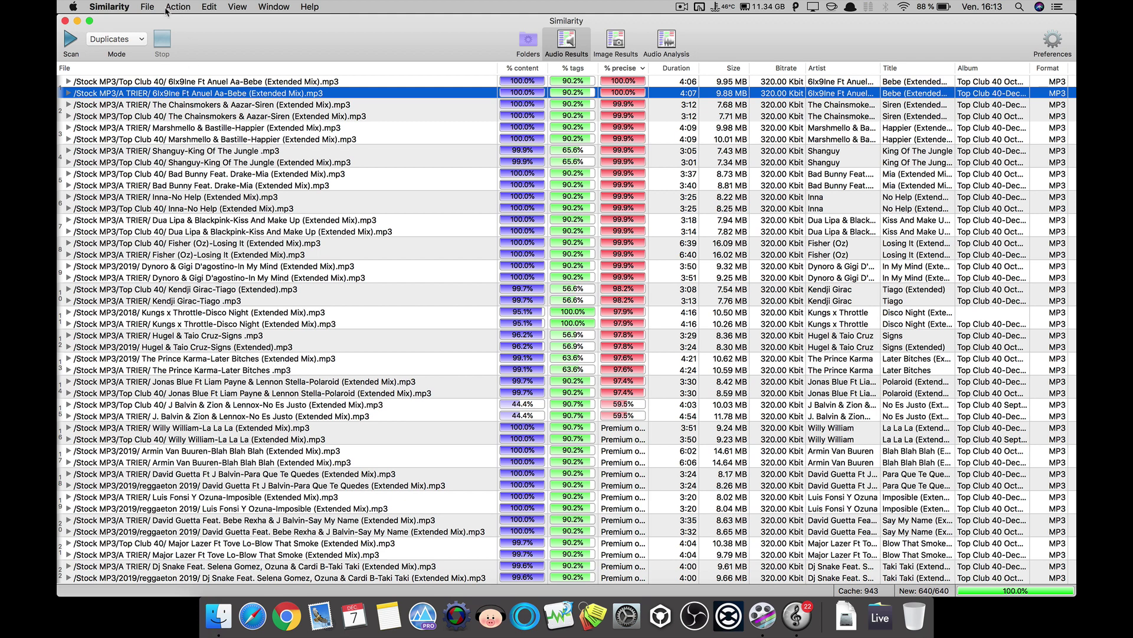
pyautogui.click(148, 7)
pyautogui.moveTo(171, 7)
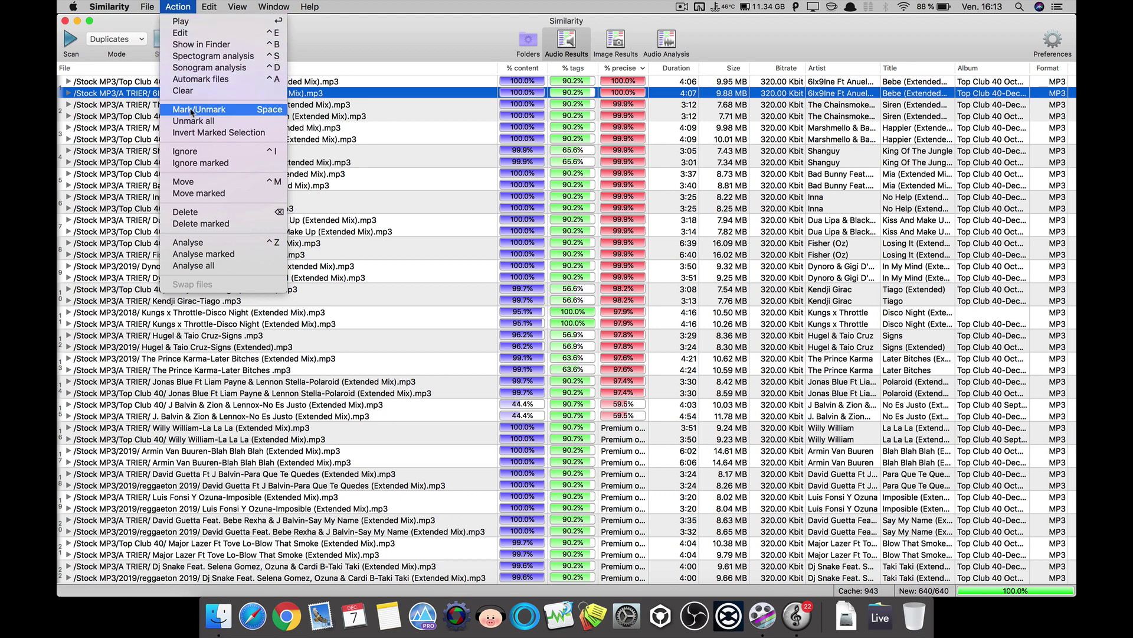
pyautogui.click(268, 110)
pyautogui.click(324, 105)
pyautogui.click(319, 93)
pyautogui.press('super+m')
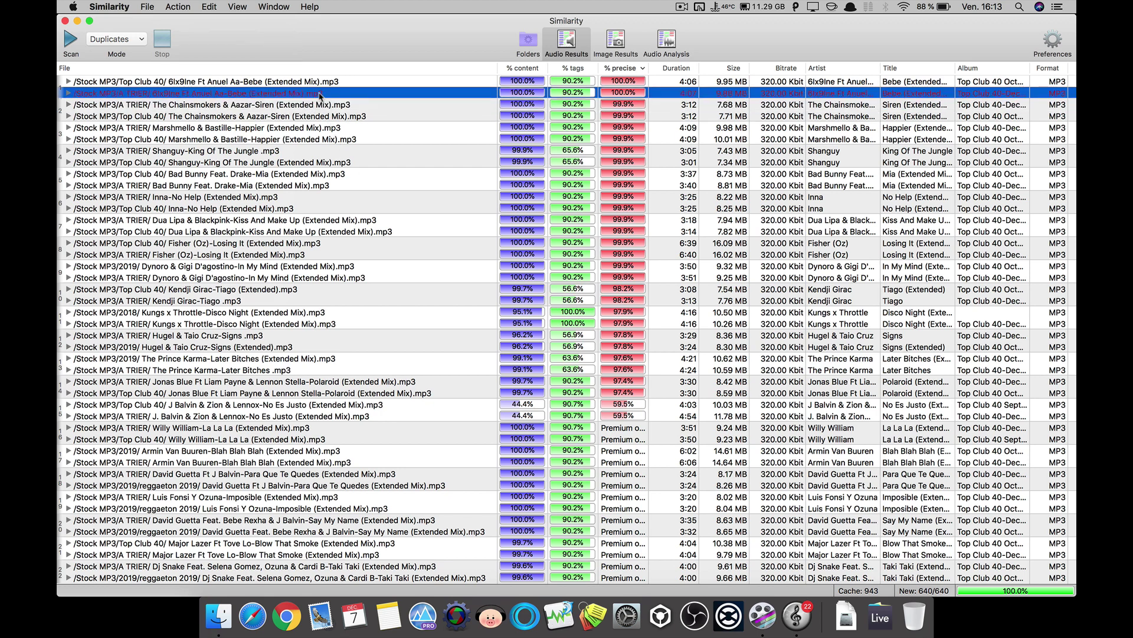
# Step: Mark the A TRIER copies of Siren, Happier, King Of The Jungle and Mia, and select the A TRIER copy of No Help
pyautogui.click(305, 116)
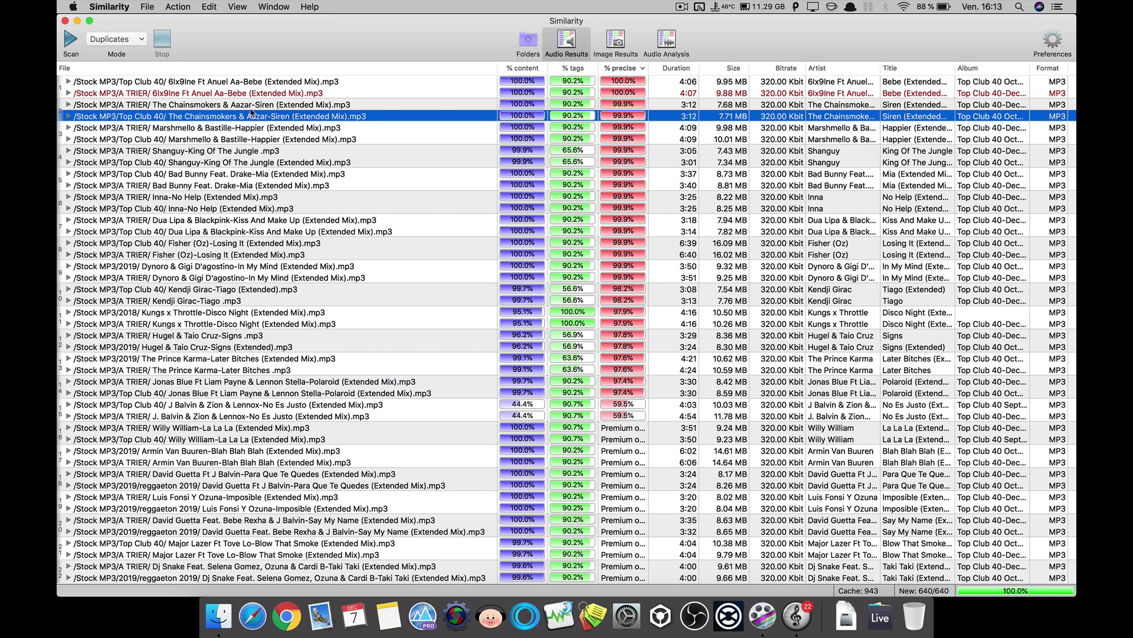
pyautogui.click(212, 106)
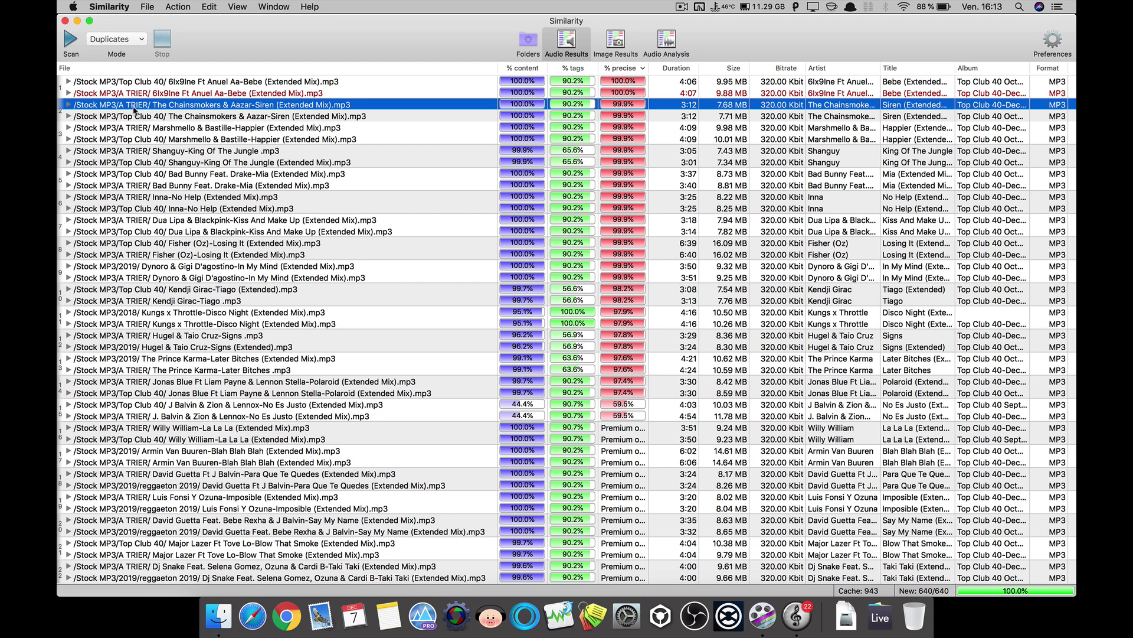
pyautogui.press('space')
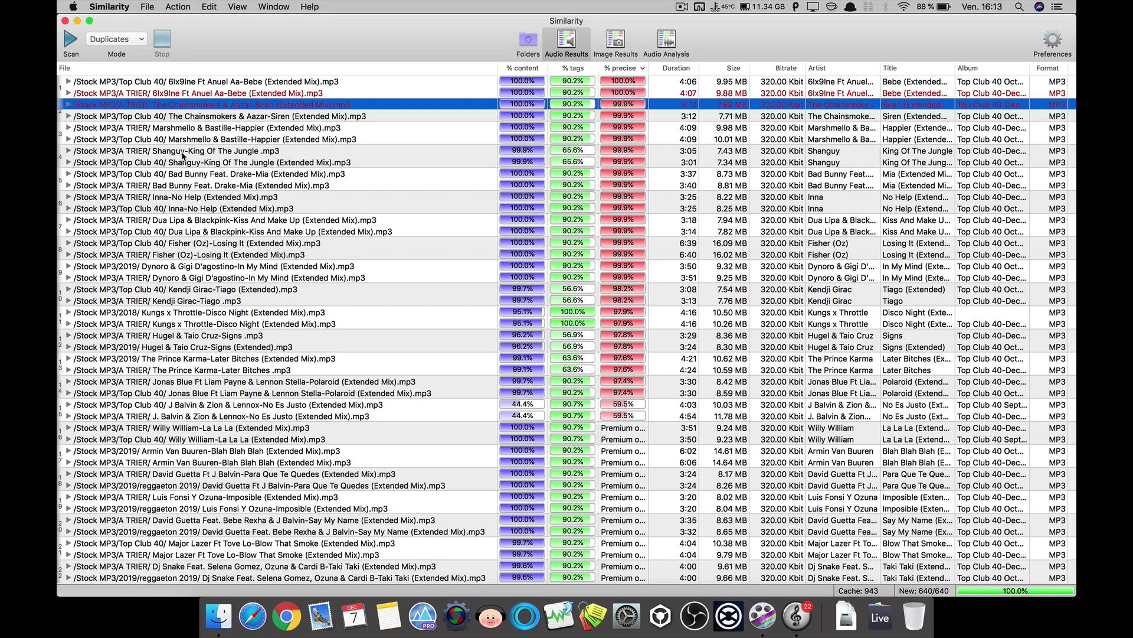
pyautogui.click(216, 129)
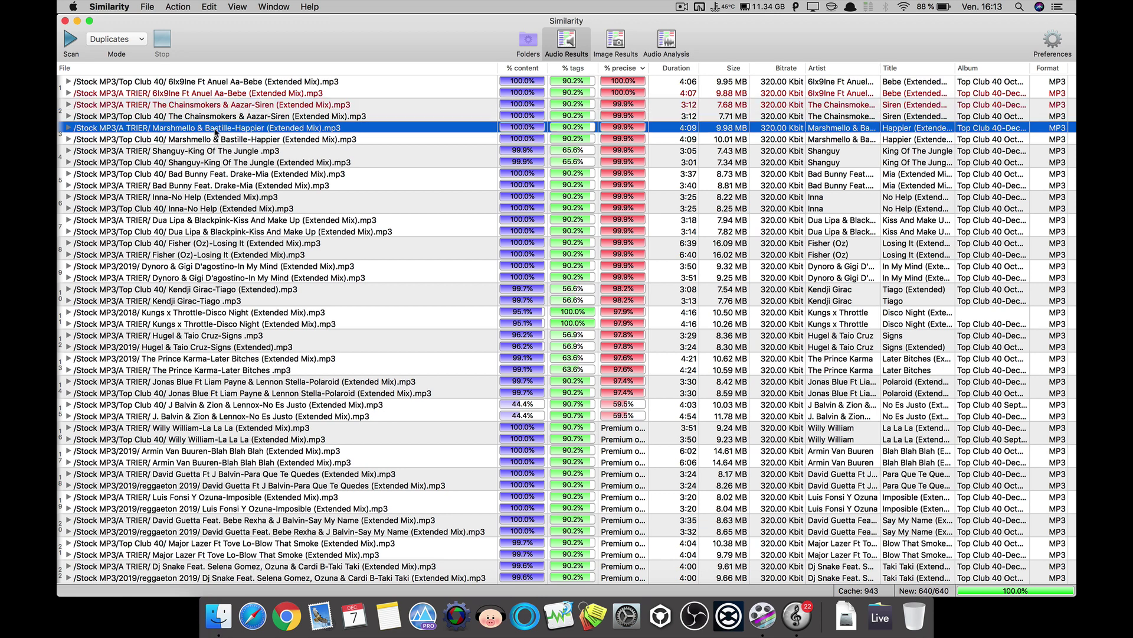
pyautogui.press('space')
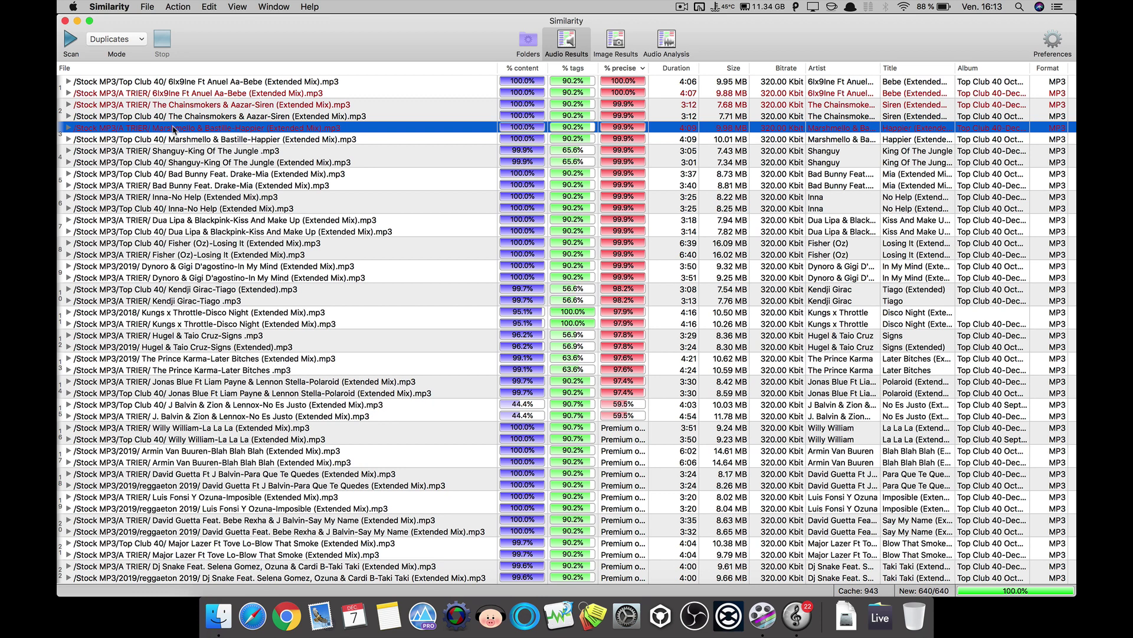
pyautogui.click(183, 152)
pyautogui.press('space')
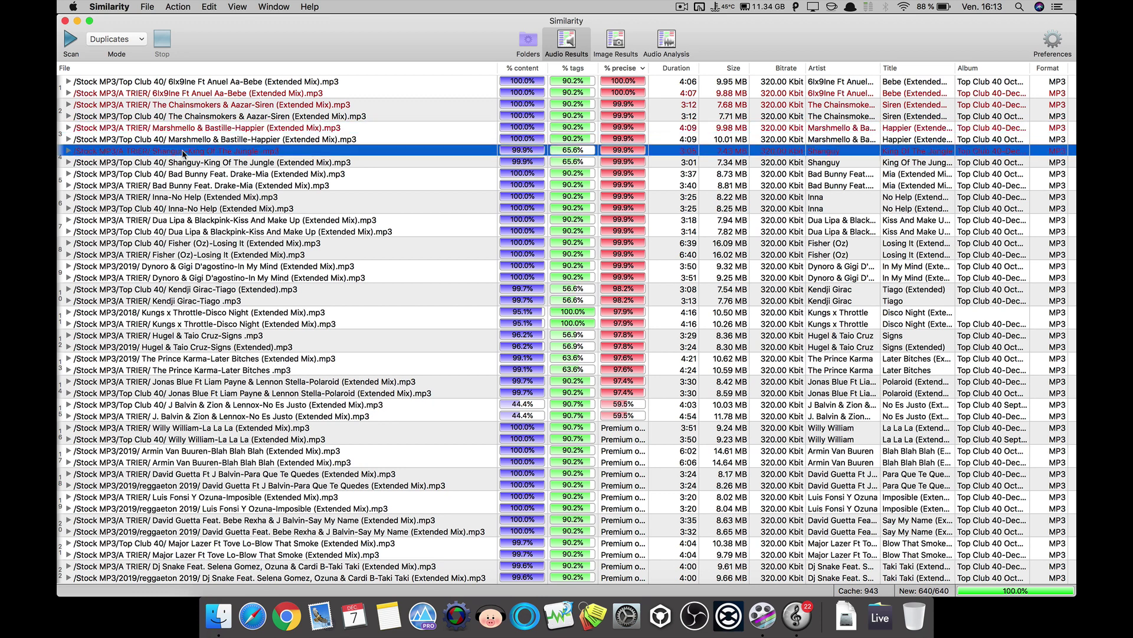
pyautogui.click(184, 187)
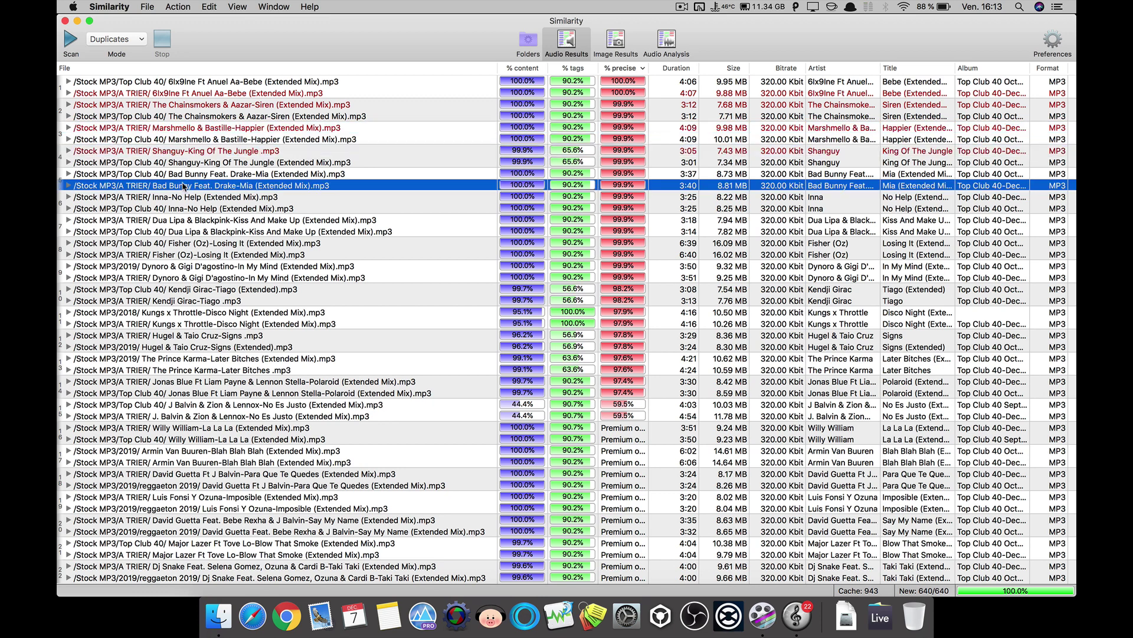
pyautogui.press('space')
pyautogui.click(184, 198)
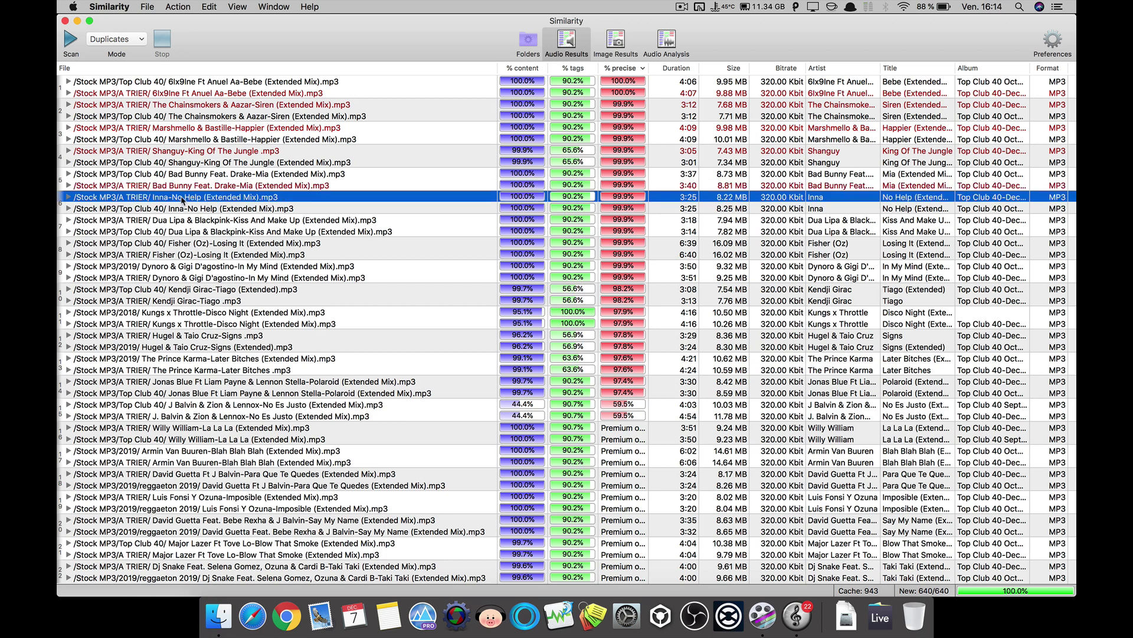